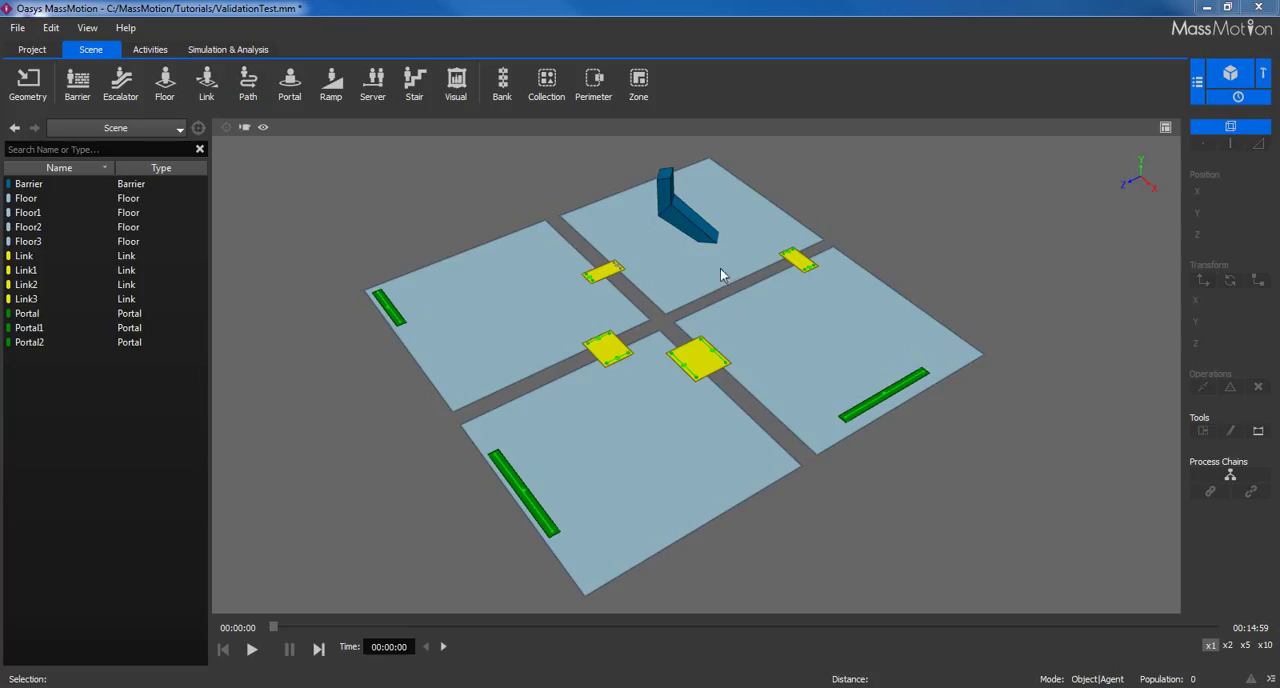
# Set the distance added cost of Link3, the link between the two front-left floors, to 5.
pyautogui.doubleClick(610, 352)
pyautogui.doubleClick(606, 256)
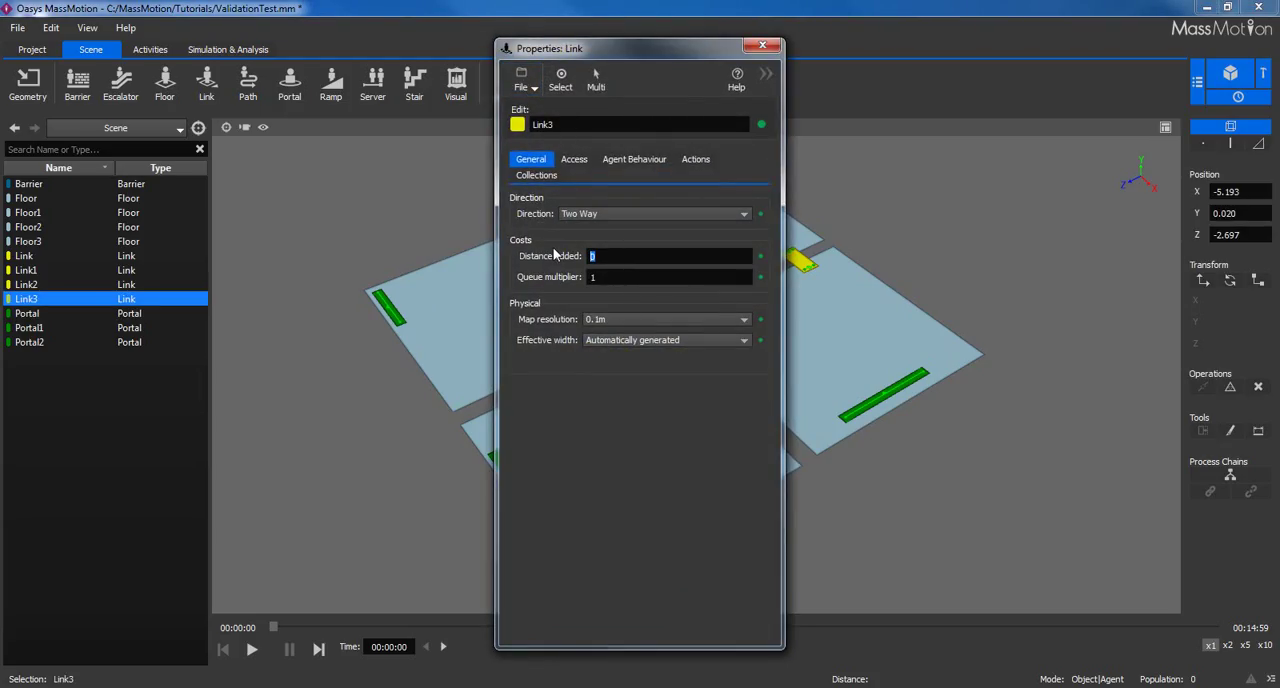
pyautogui.write('5')
pyautogui.click(762, 45)
pyautogui.click(934, 245)
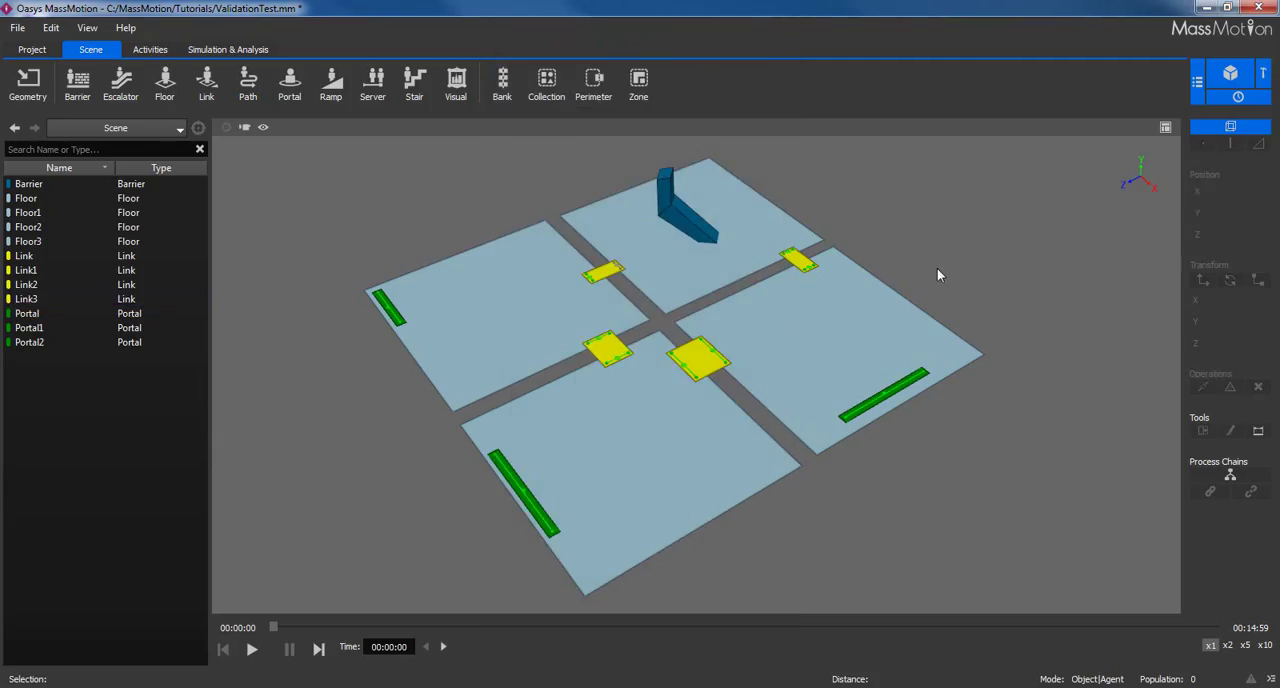
# Audit all scene objects by object and review the custom property values listed in the issue log.
pyautogui.moveTo(768, 260); pyautogui.dragTo(757, 293, button='middle')
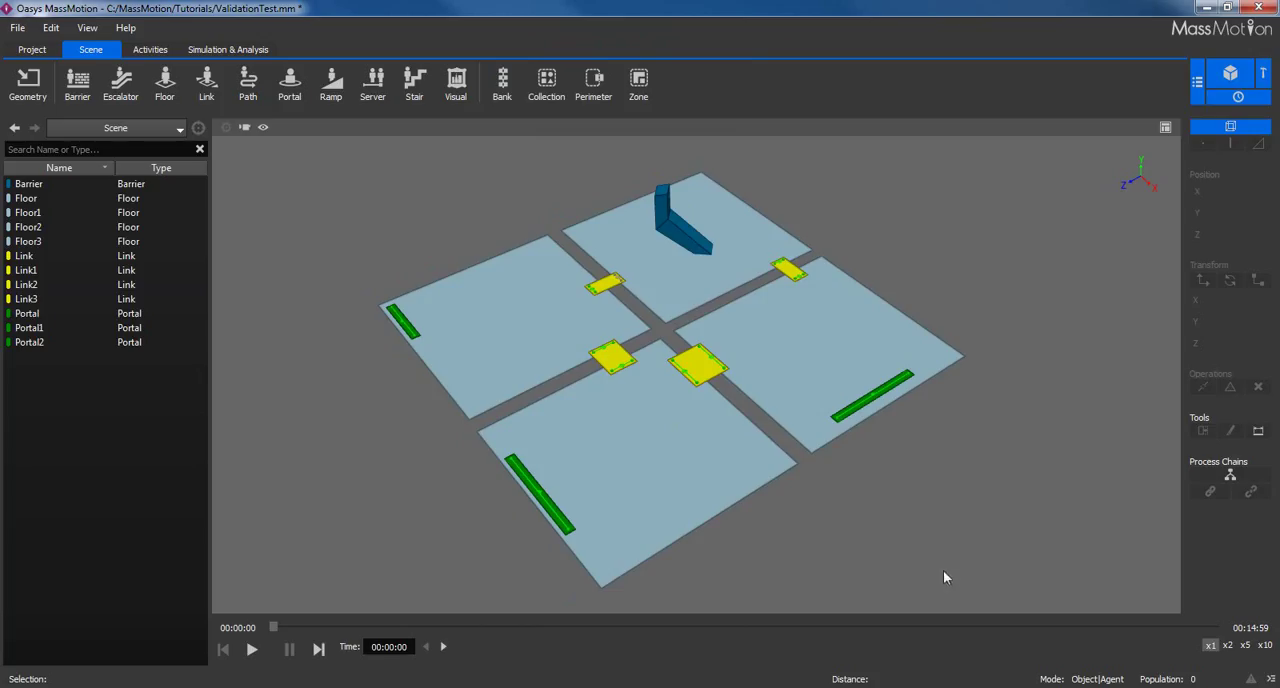
pyautogui.moveTo(909, 547); pyautogui.dragTo(348, 154)
pyautogui.rightClick(533, 279)
pyautogui.moveTo(585, 347)
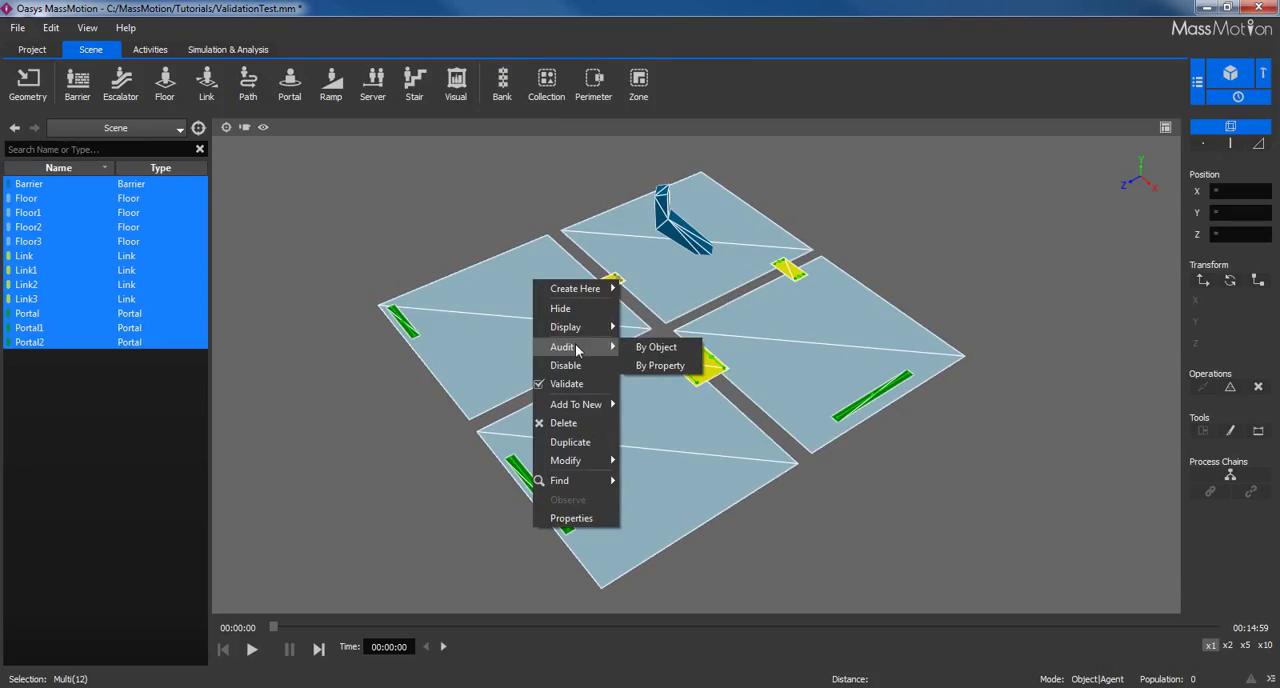
pyautogui.click(673, 347)
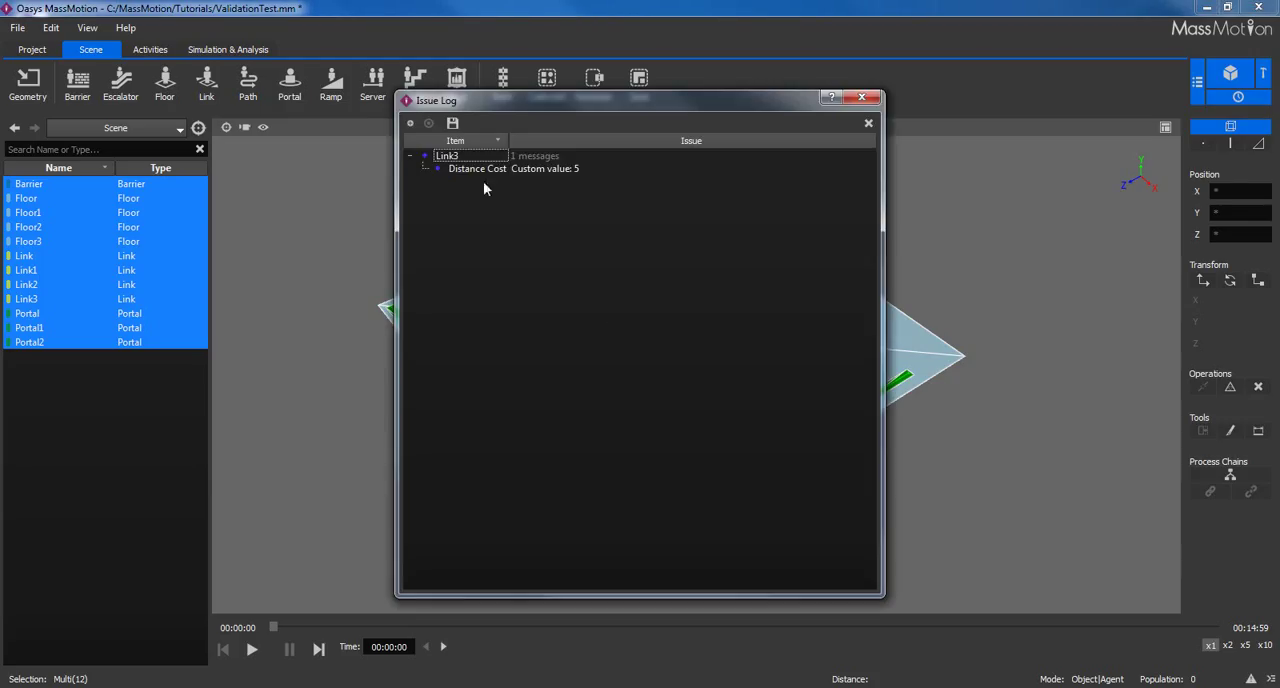
pyautogui.moveTo(534, 106); pyautogui.dragTo(878, 117)
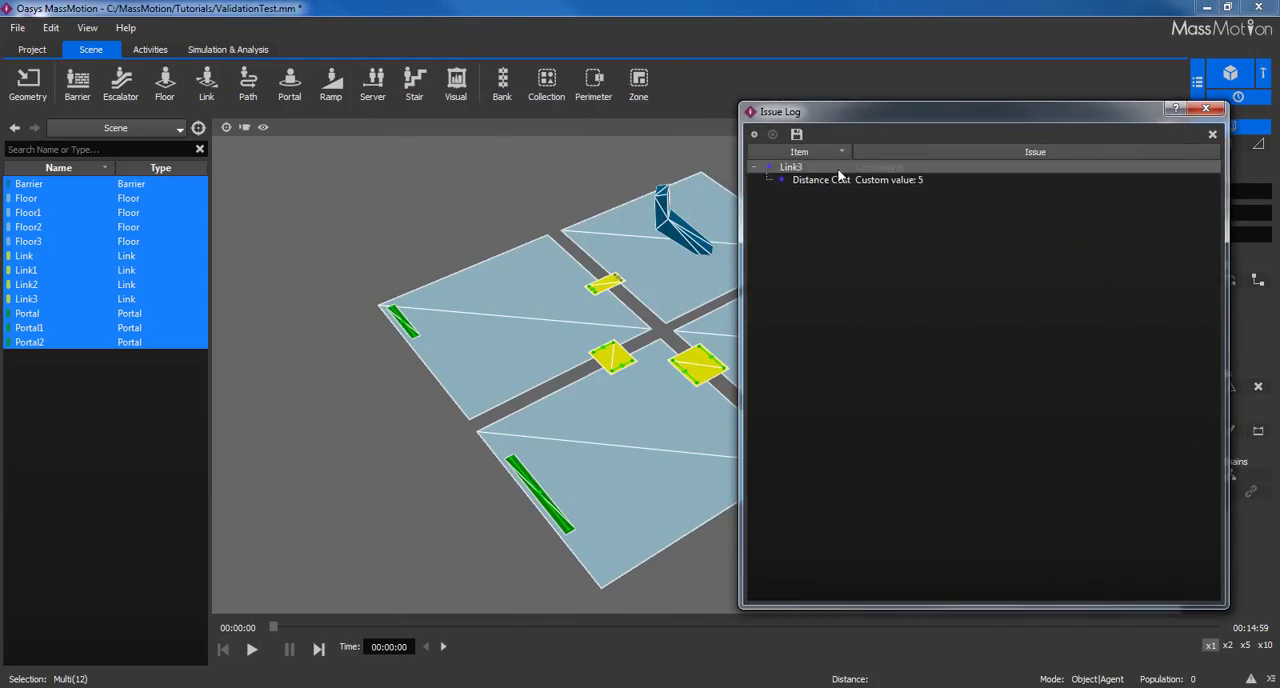
pyautogui.click(806, 181)
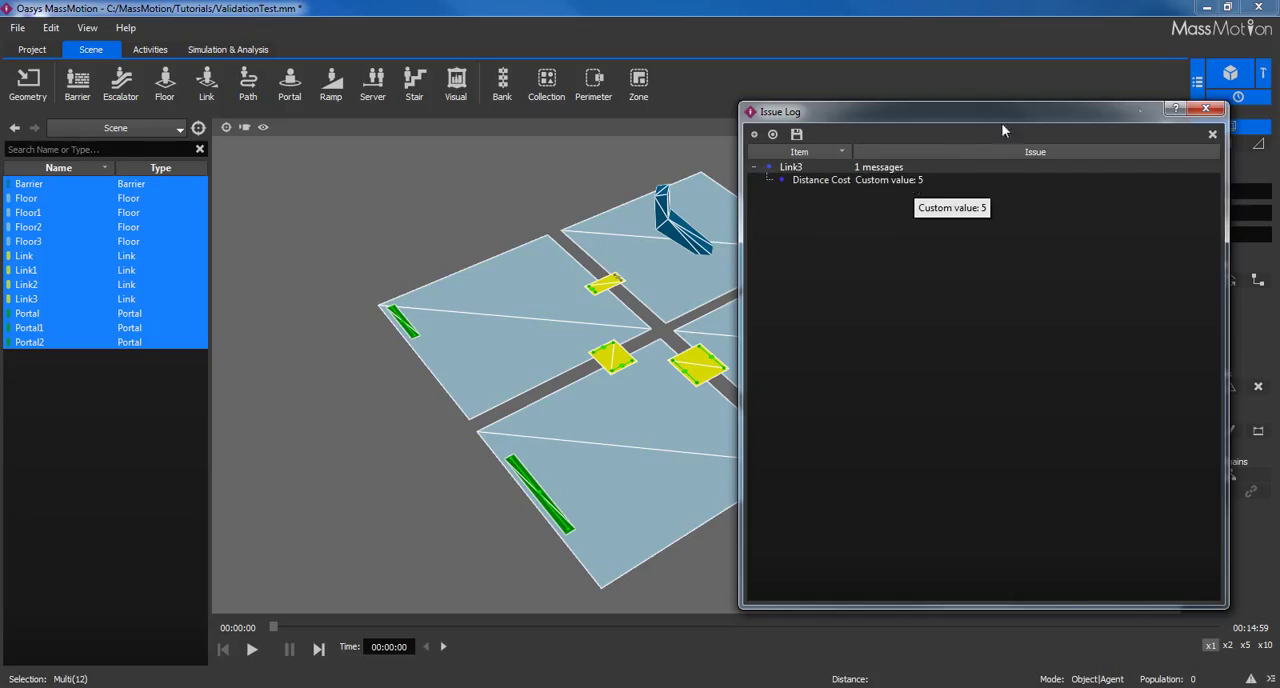
pyautogui.click(1206, 108)
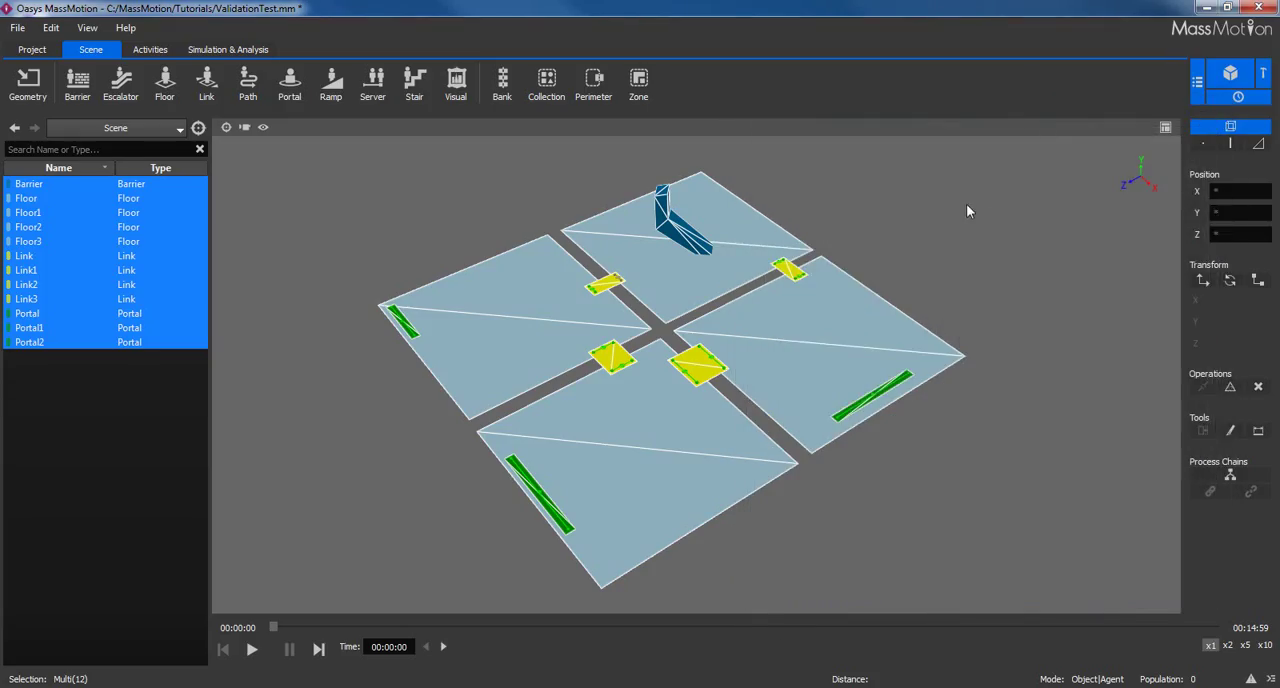
pyautogui.click(986, 233)
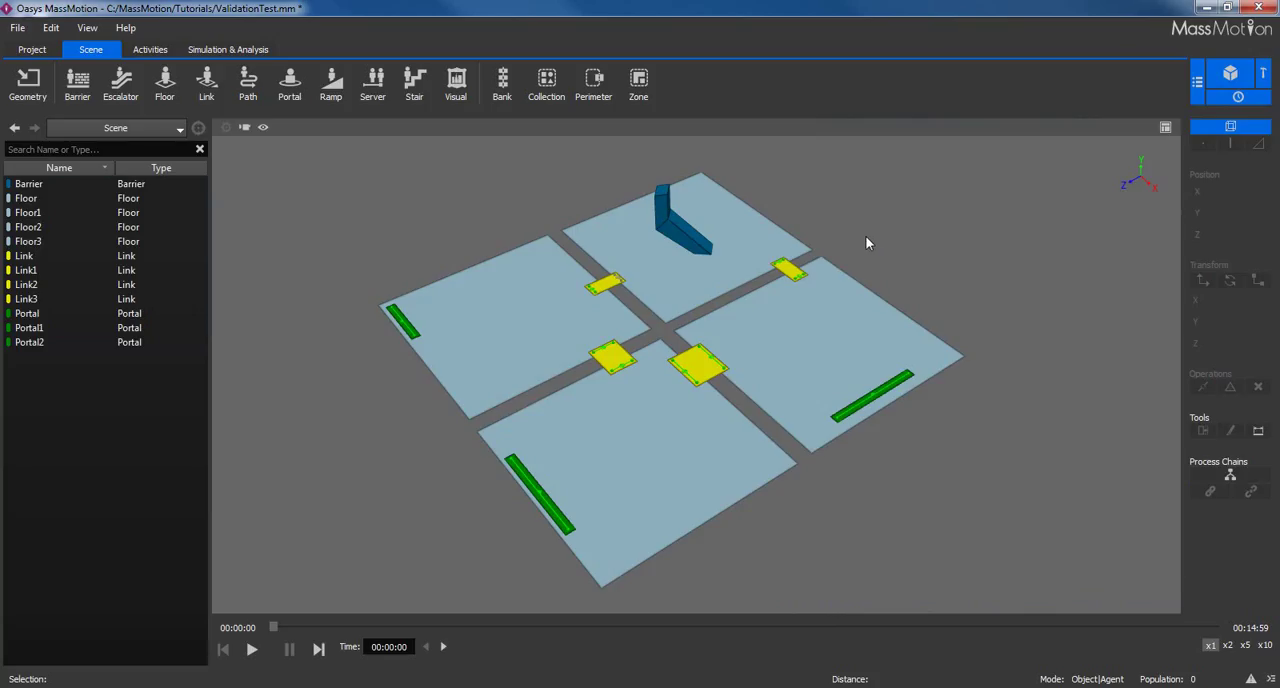
# Find every object that uses Floor3 and check the entries that reference it directly.
pyautogui.click(526, 318)
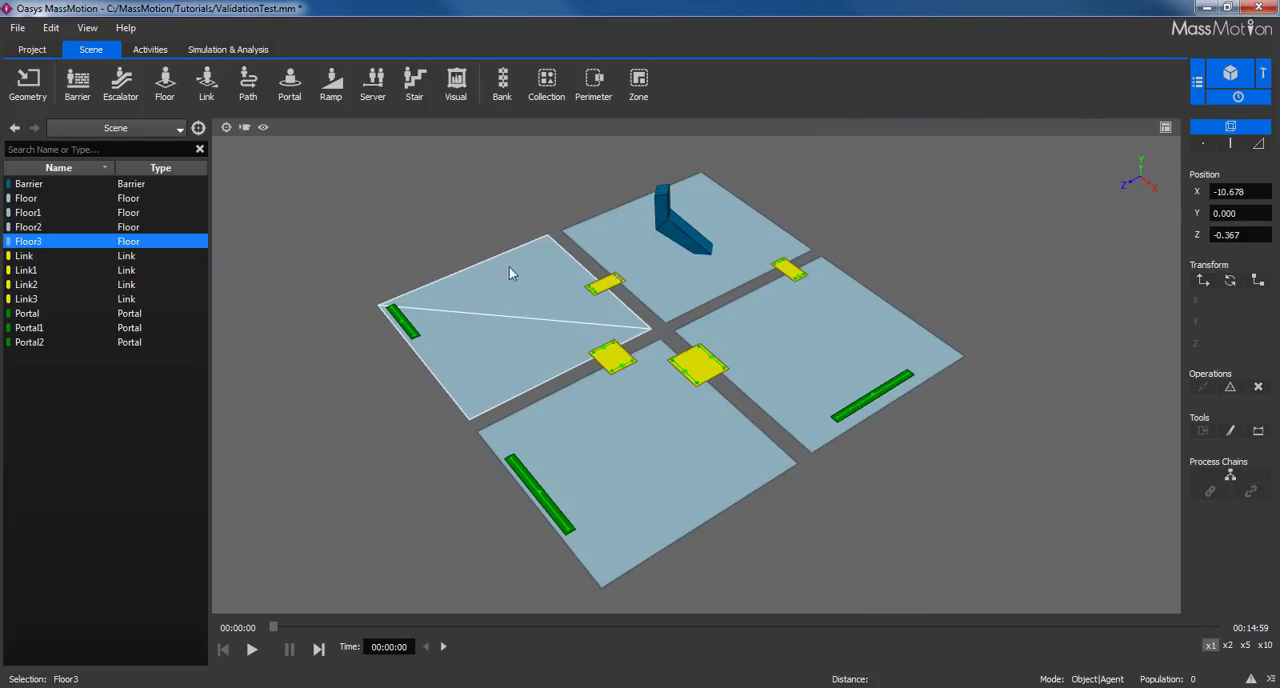
pyautogui.rightClick(509, 291)
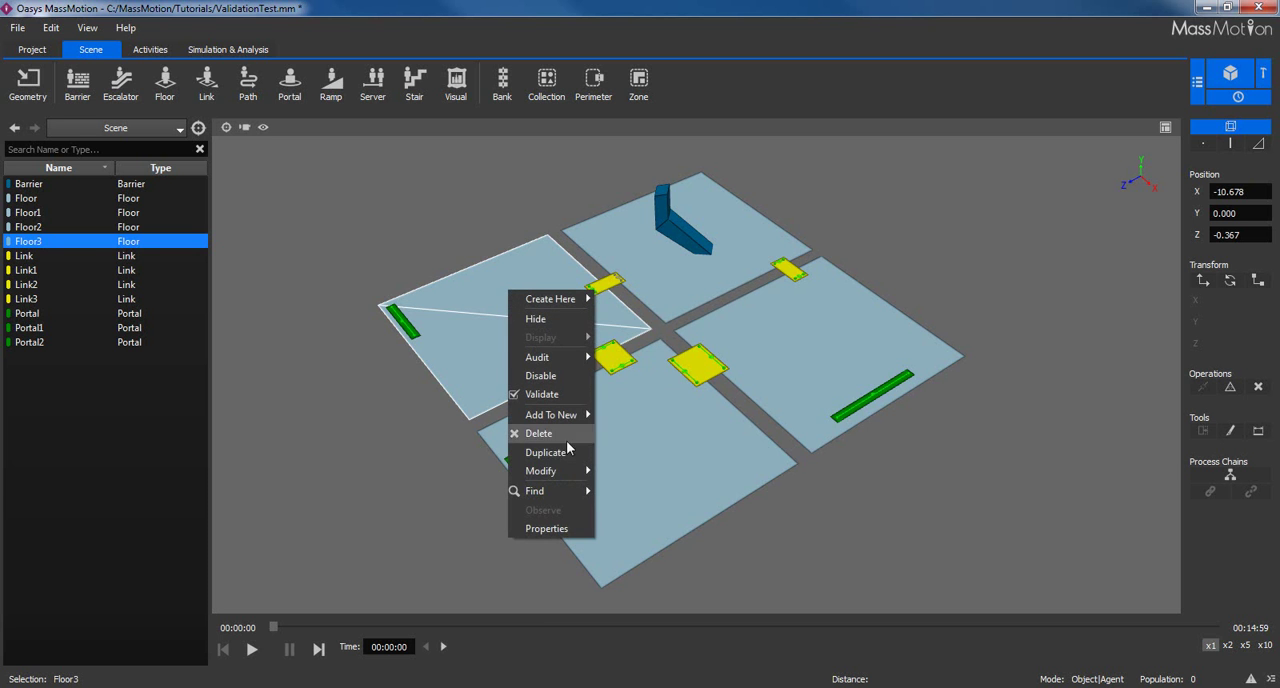
pyautogui.moveTo(572, 496)
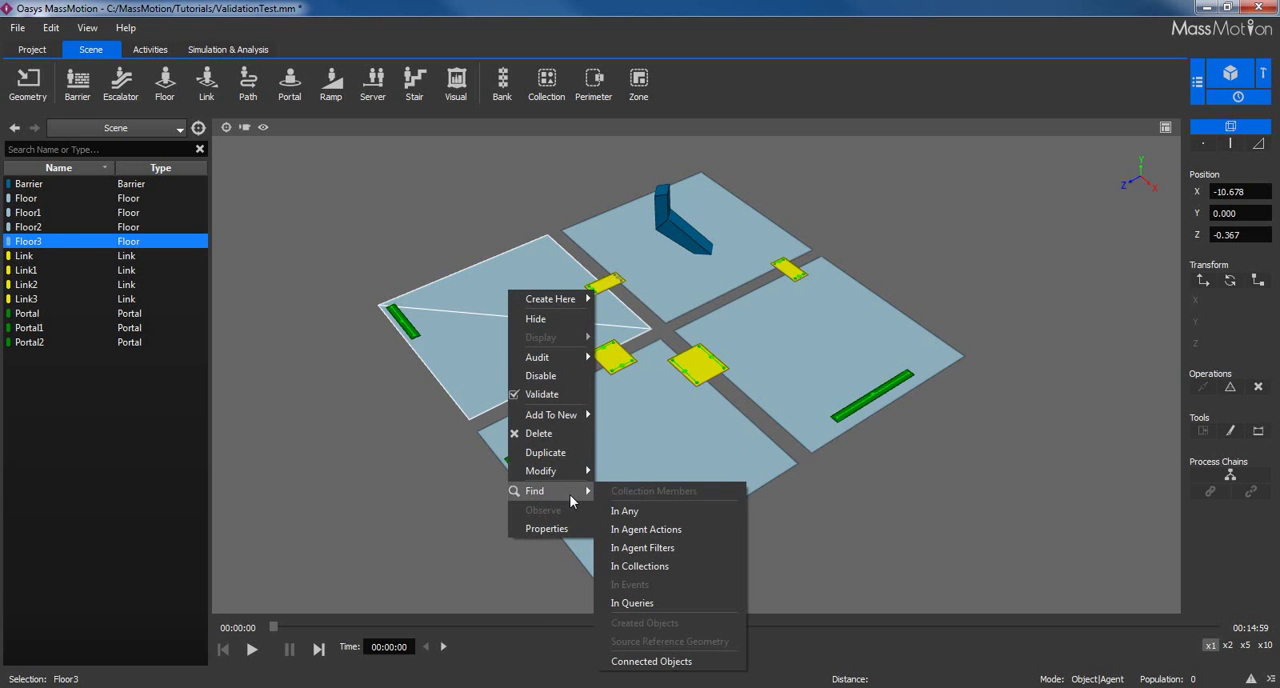
pyautogui.click(645, 510)
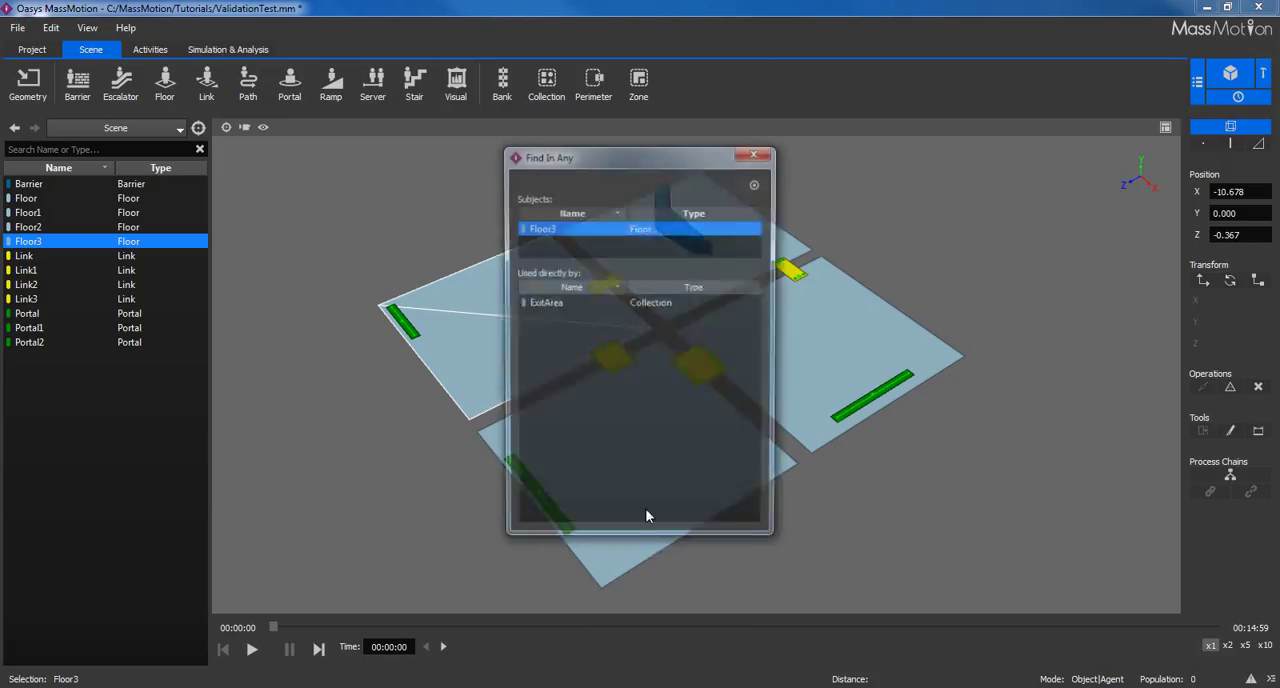
pyautogui.click(569, 304)
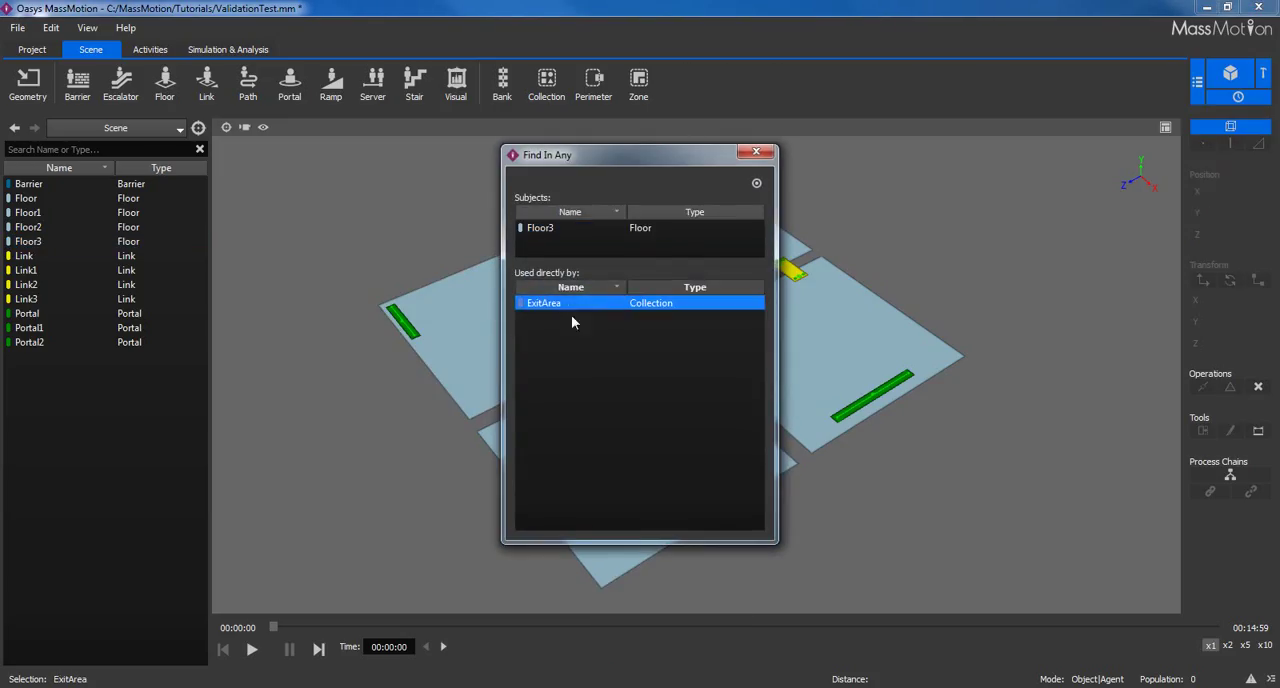
pyautogui.moveTo(601, 163); pyautogui.dragTo(886, 163)
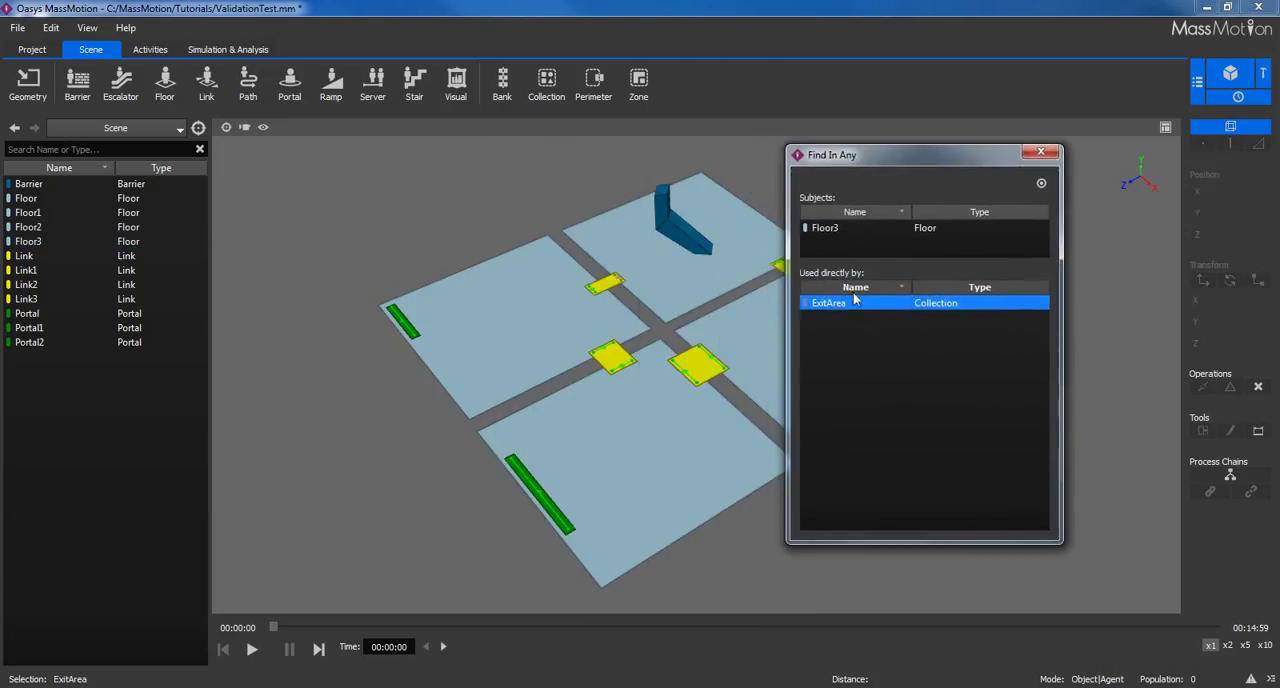
pyautogui.click(1040, 154)
pyautogui.moveTo(991, 222); pyautogui.dragTo(993, 225)
# Validate the project's objects and settings, and zoom the scene to Link1 from its issue log entry.
pyautogui.moveTo(849, 325); pyautogui.dragTo(814, 323, button='middle')
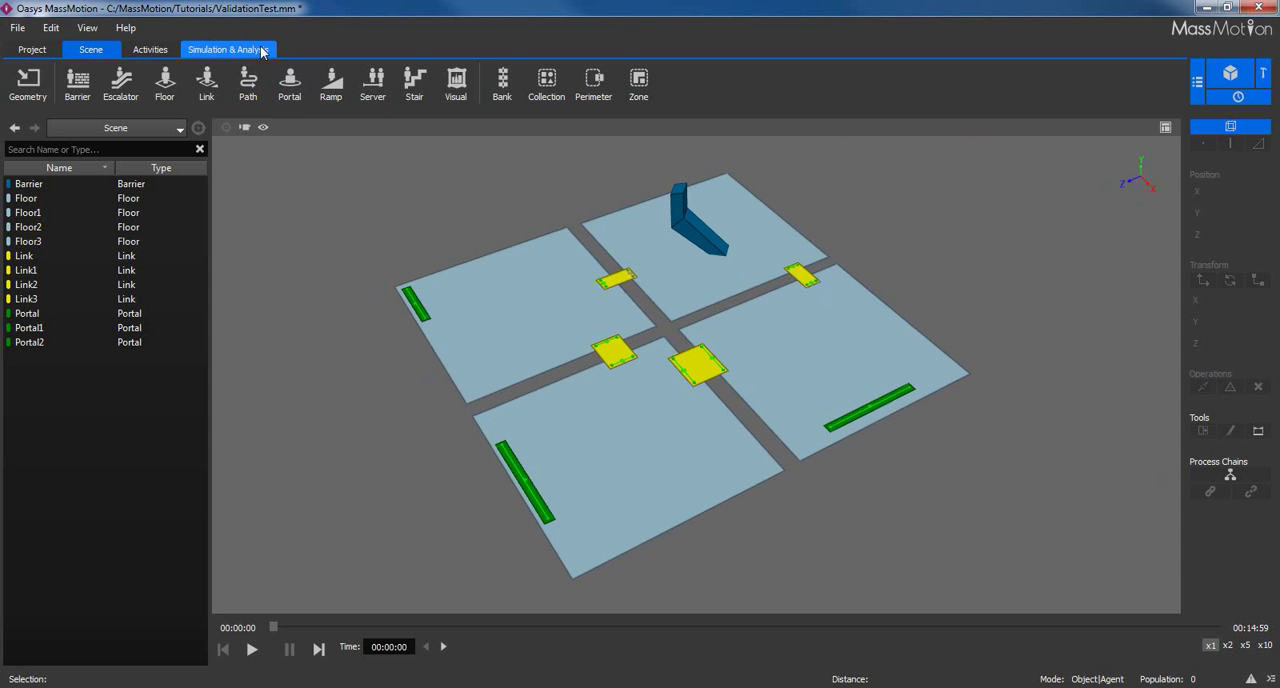
pyautogui.click(224, 49)
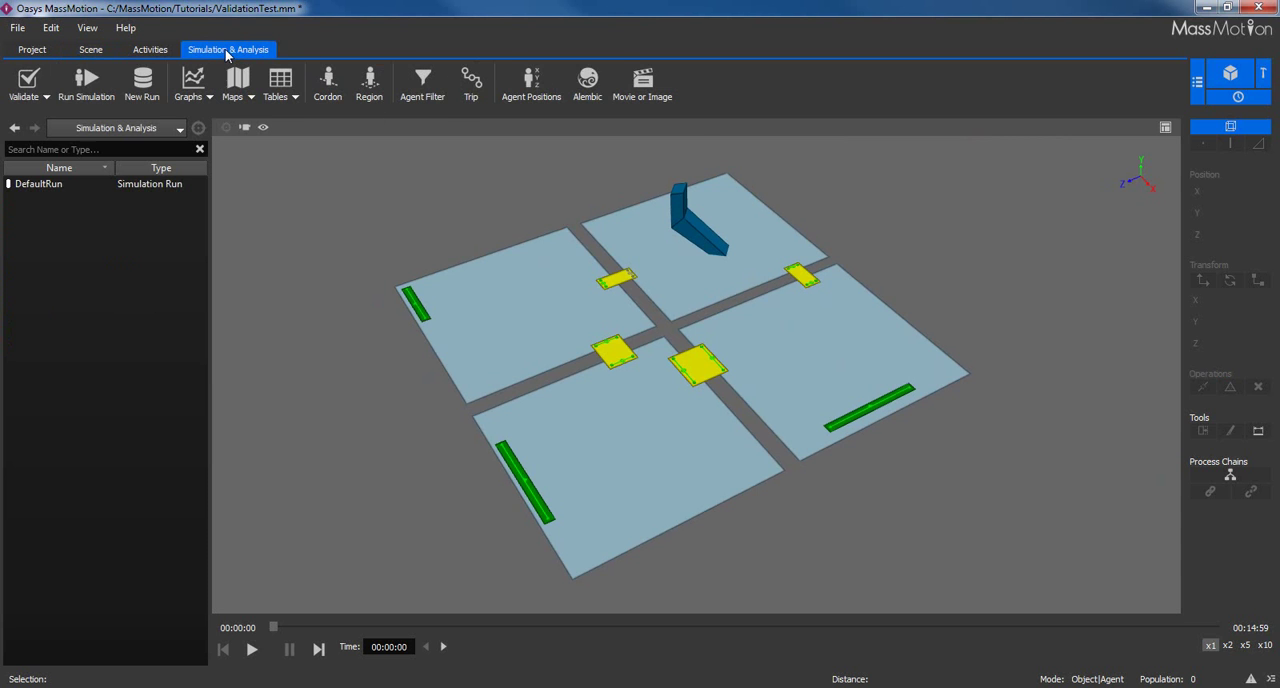
pyautogui.click(46, 97)
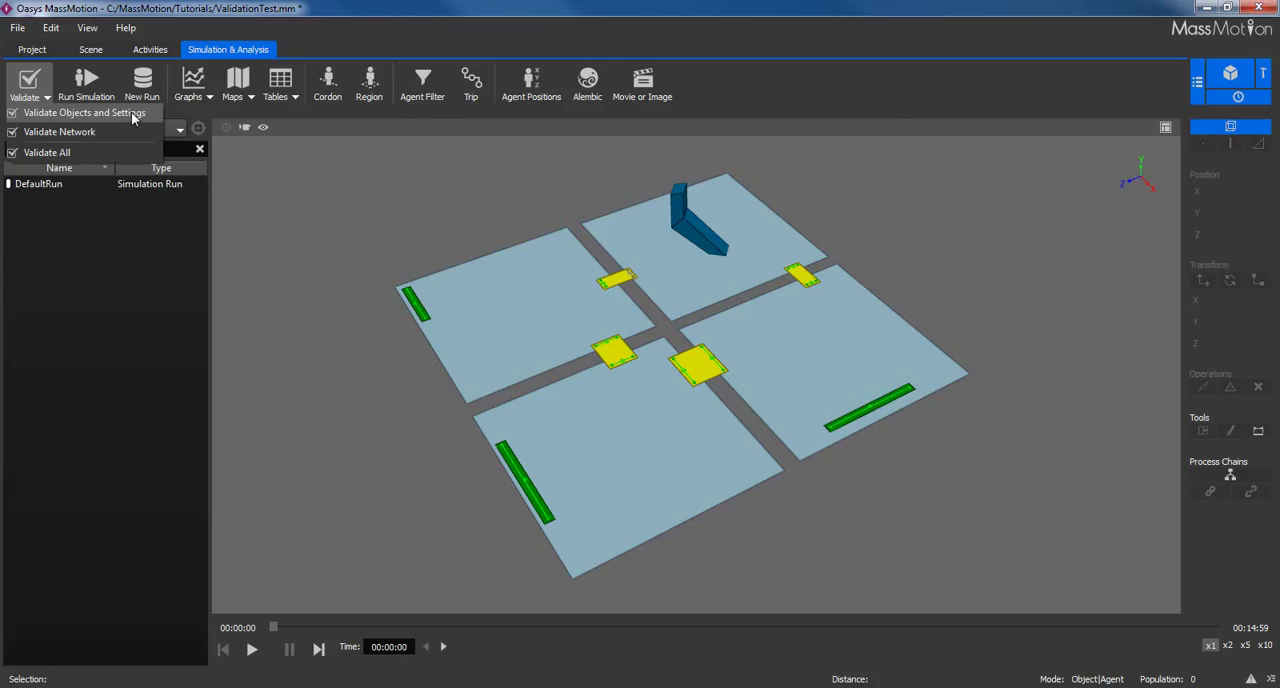
pyautogui.click(131, 112)
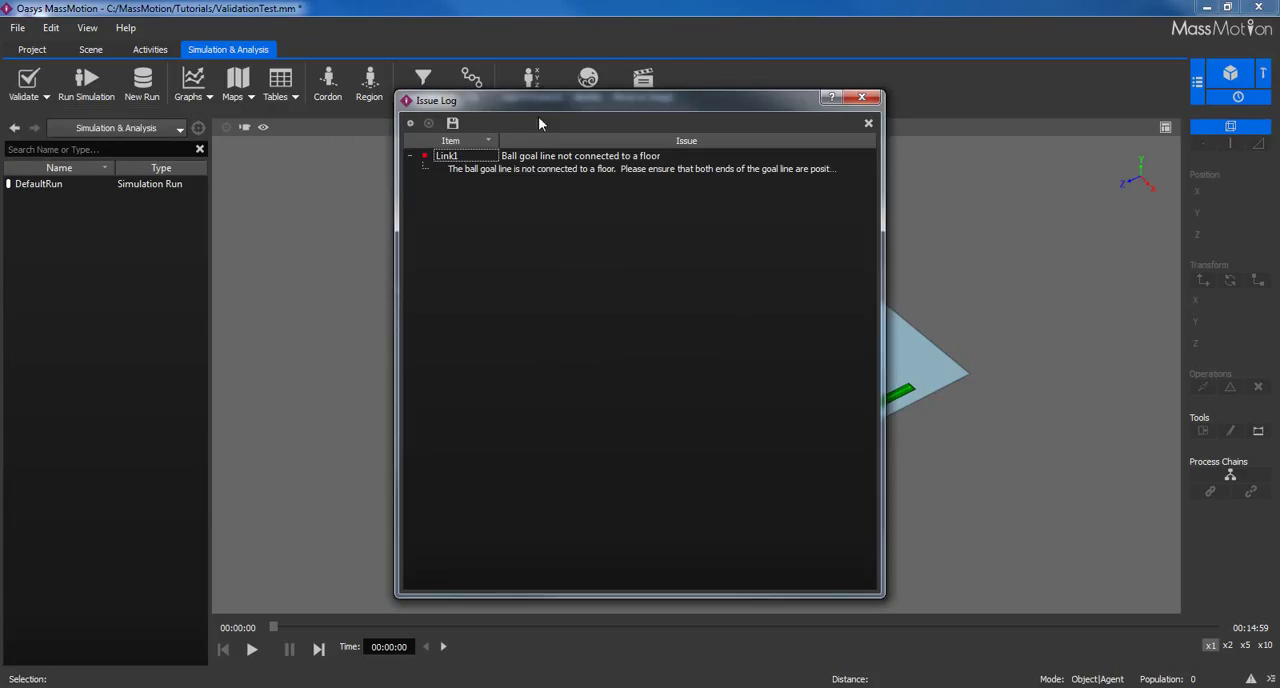
pyautogui.moveTo(540, 101); pyautogui.dragTo(466, 297)
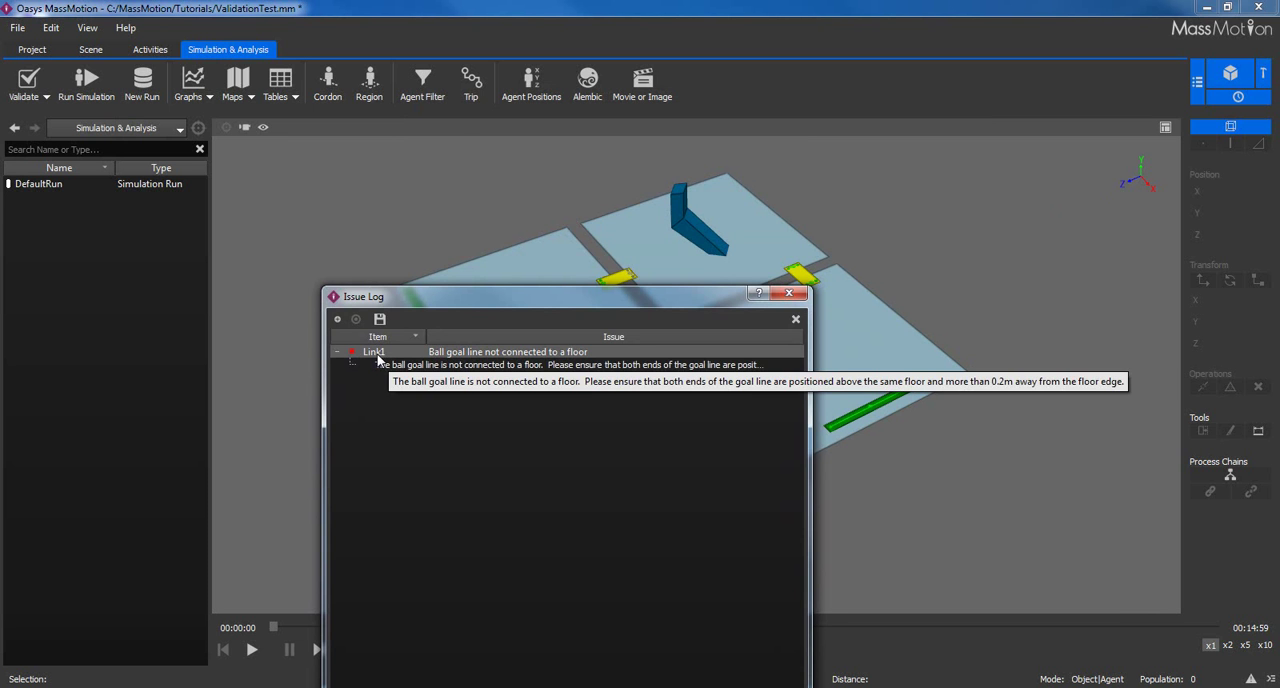
pyautogui.click(356, 319)
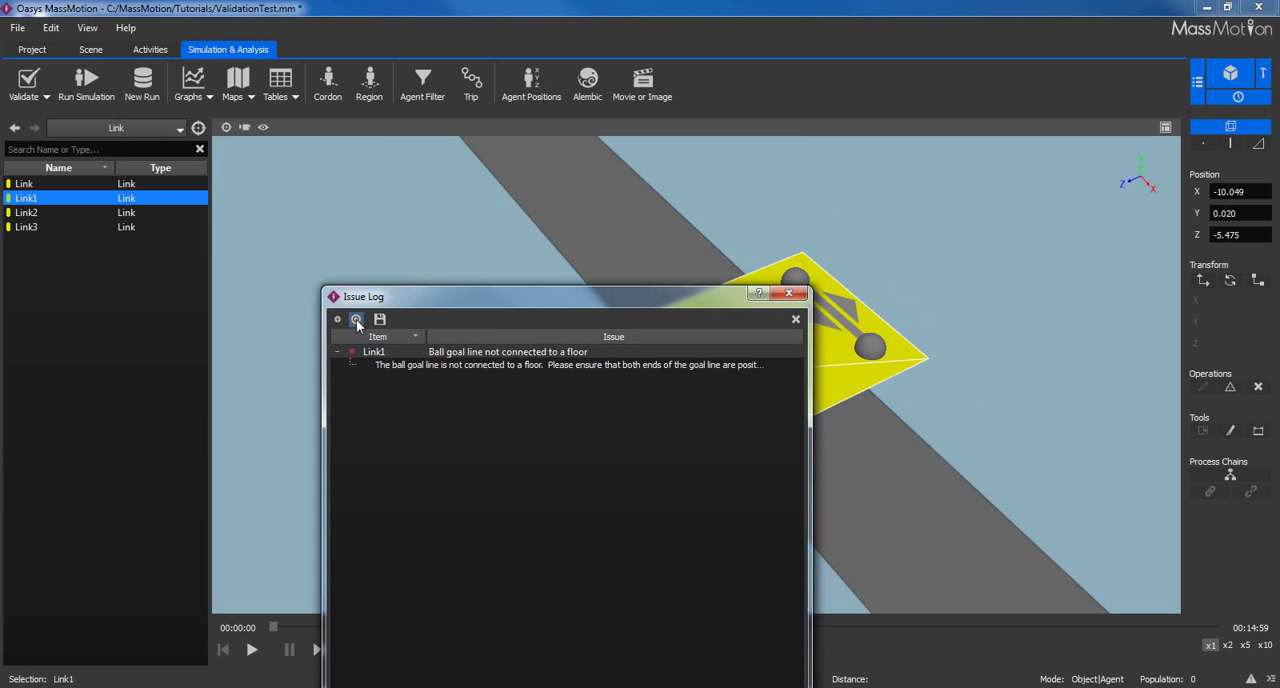
pyautogui.moveTo(476, 294); pyautogui.dragTo(147, 134)
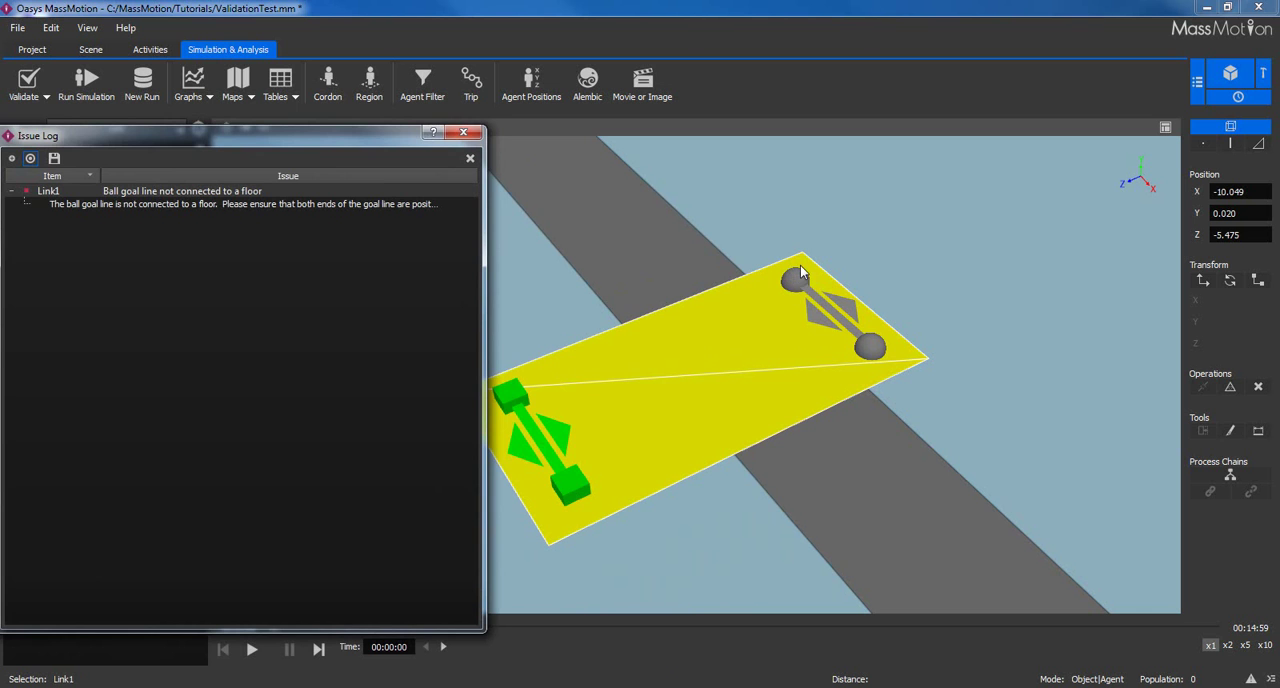
# Translate Link1 by about -0.127 along Z so its ball goal line sits properly over the floor.
pyautogui.click(743, 322)
pyautogui.press('v')
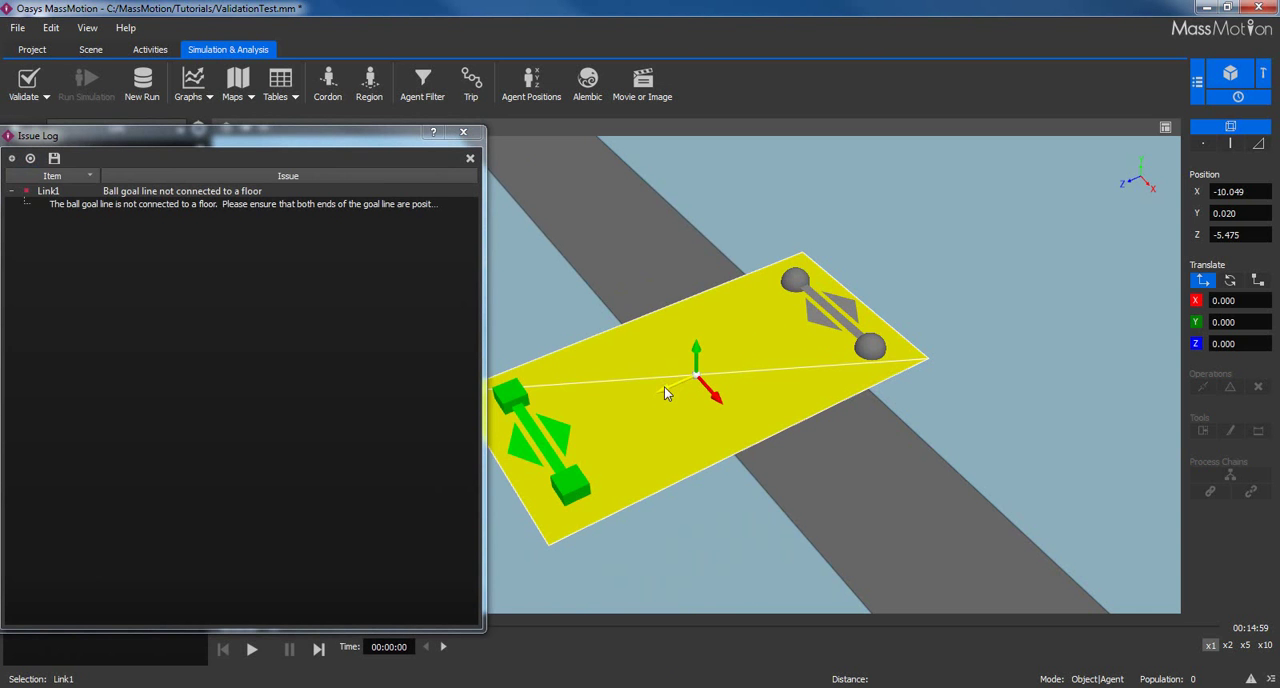
pyautogui.moveTo(664, 395); pyautogui.dragTo(773, 341)
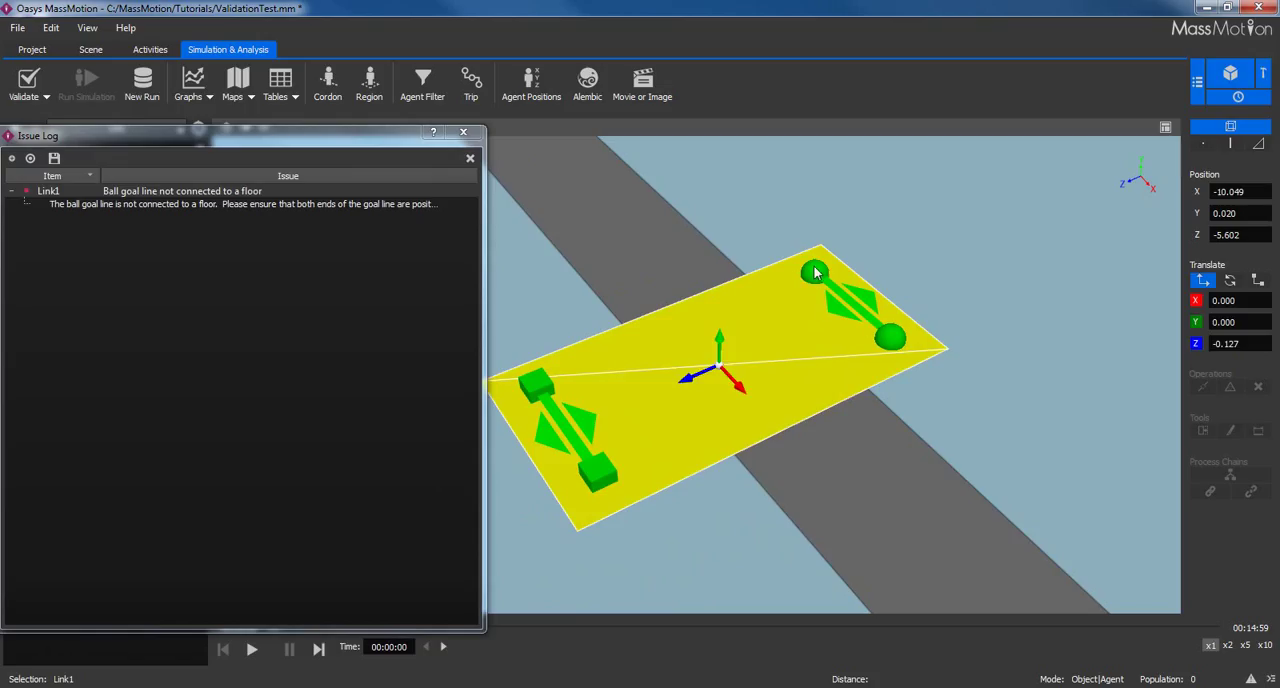
pyautogui.press('Escape')
pyautogui.click(463, 131)
# Revalidate the objects and settings, and return to a full view of the scene with nothing selected.
pyautogui.click(45, 96)
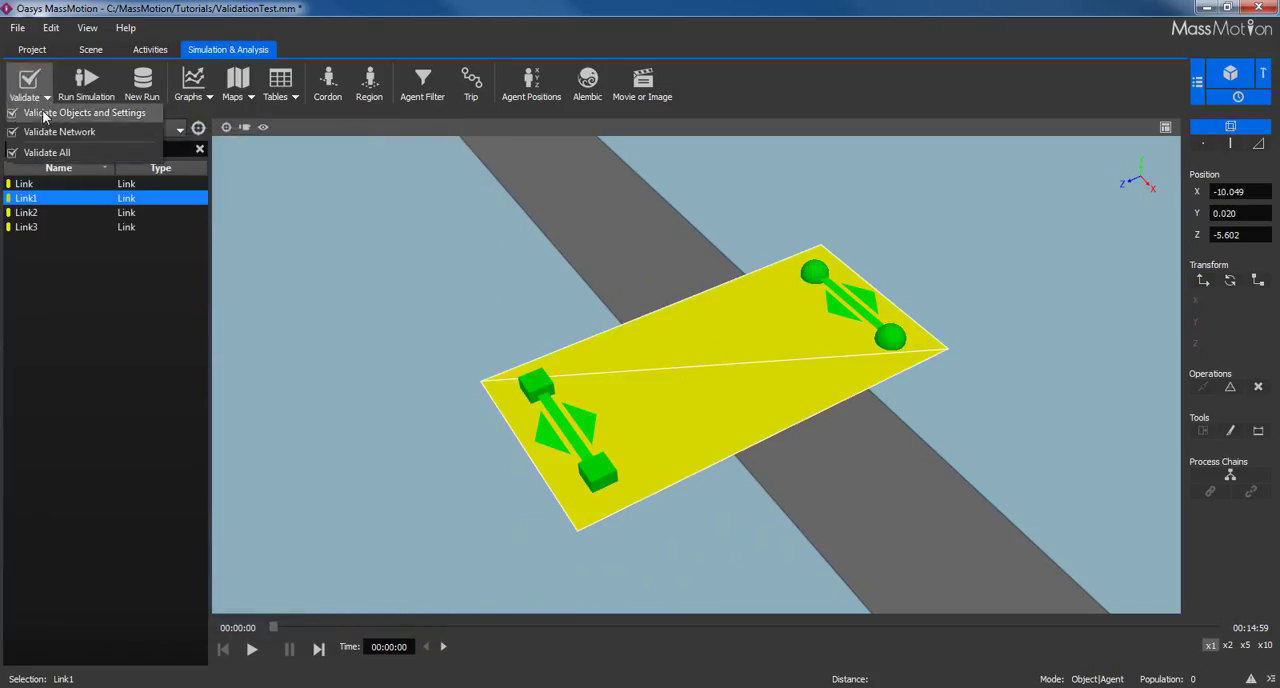
pyautogui.click(42, 110)
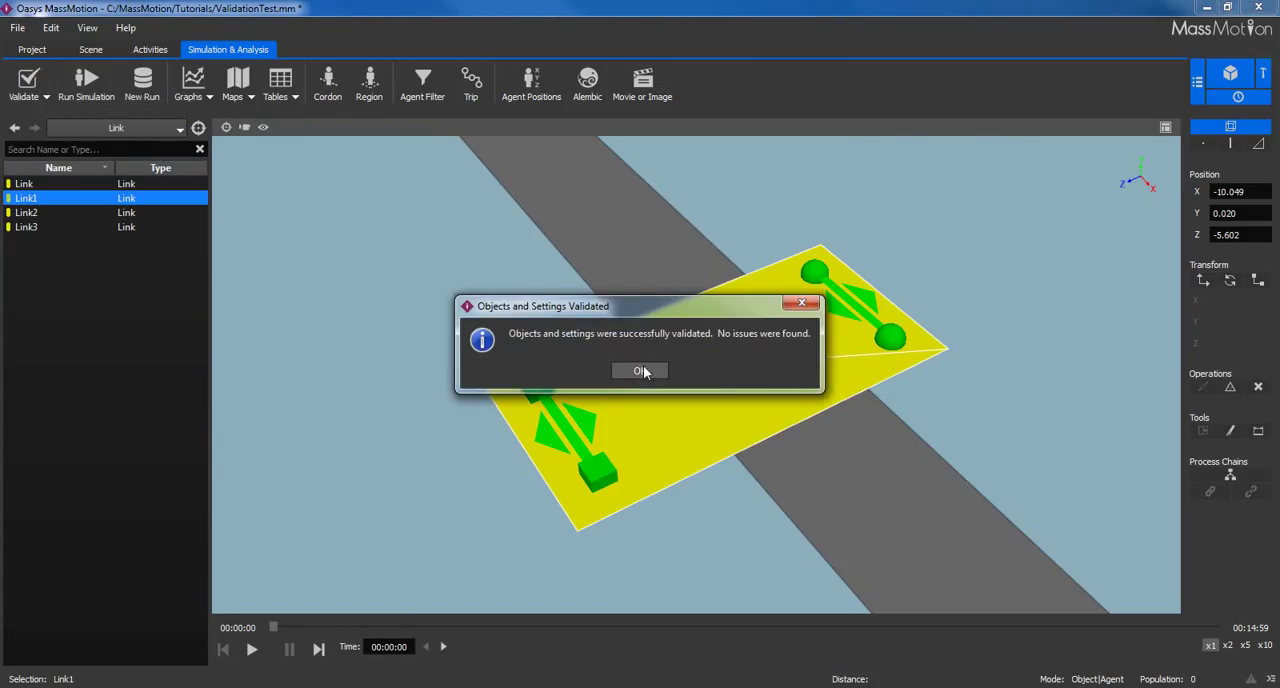
pyautogui.click(645, 372)
pyautogui.press('a')
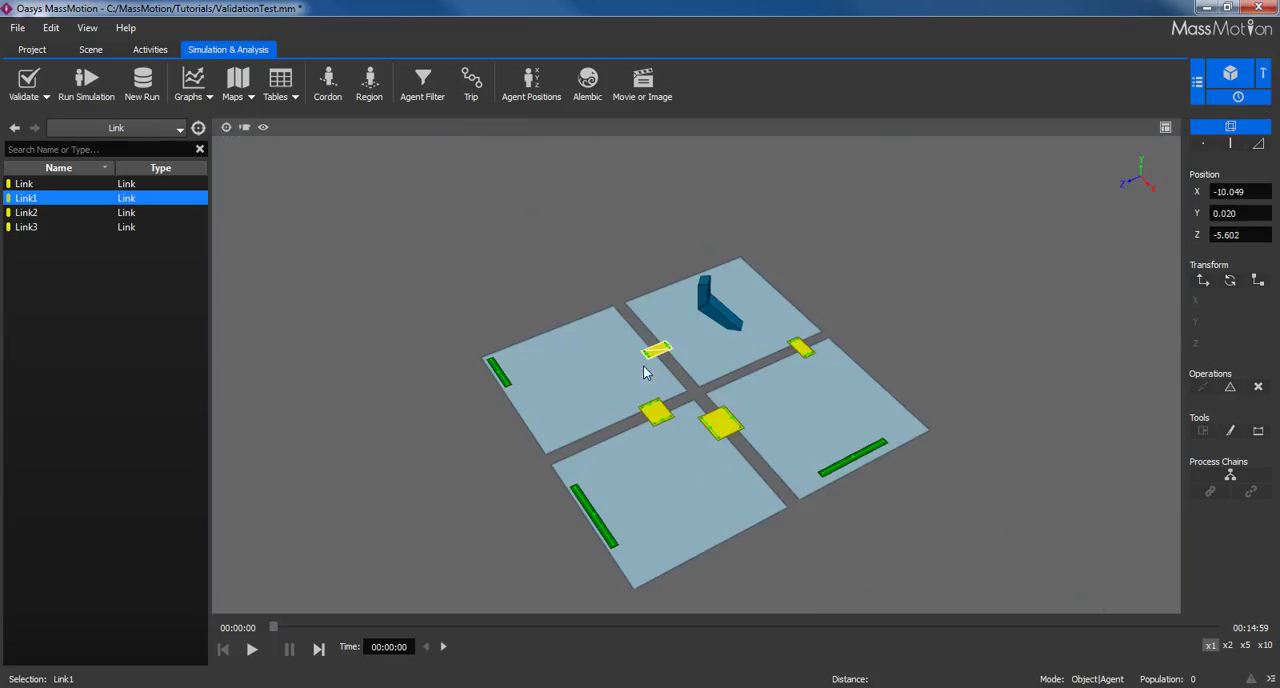
pyautogui.click(893, 264)
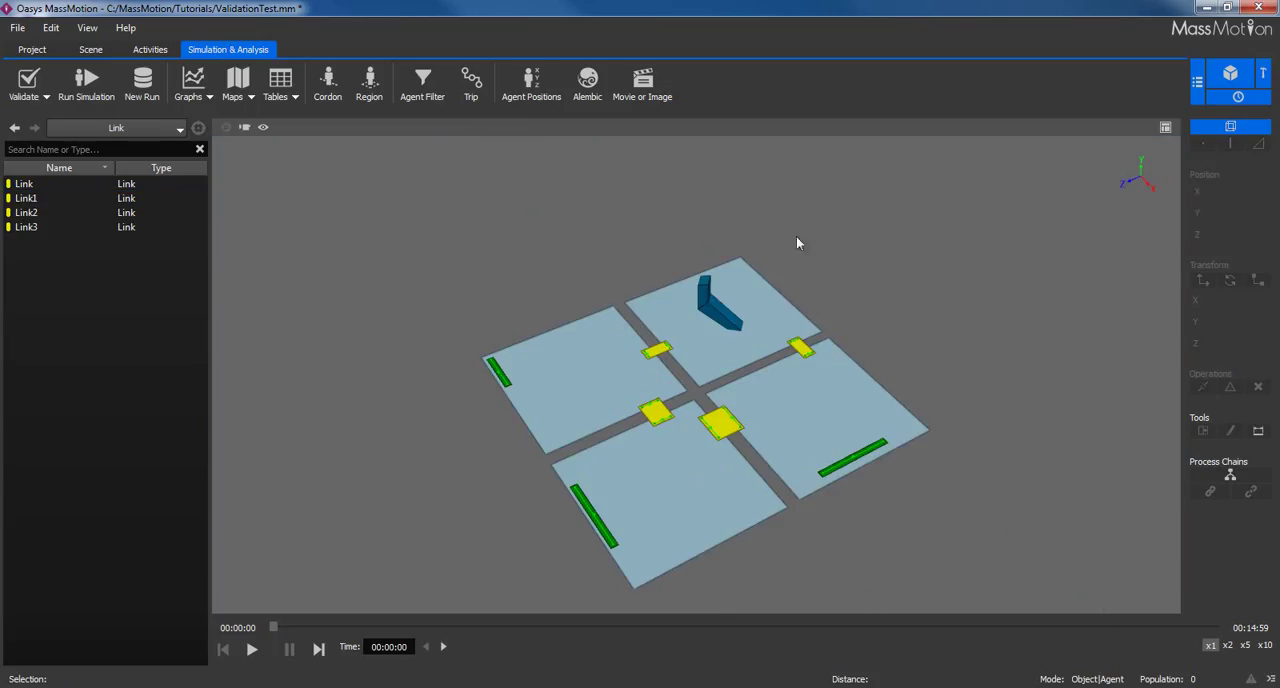
# Run a new Standard console simulation that overwrites the existing DefaultRun.
pyautogui.click(86, 82)
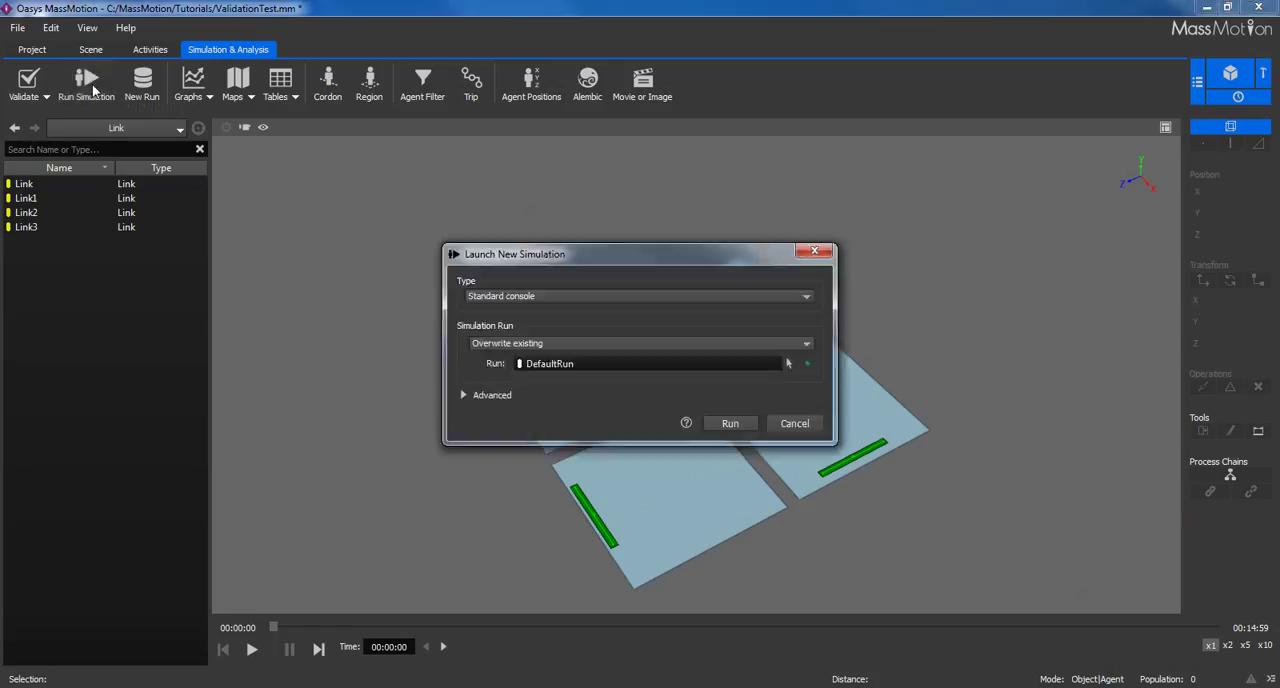
pyautogui.moveTo(587, 258); pyautogui.dragTo(588, 186)
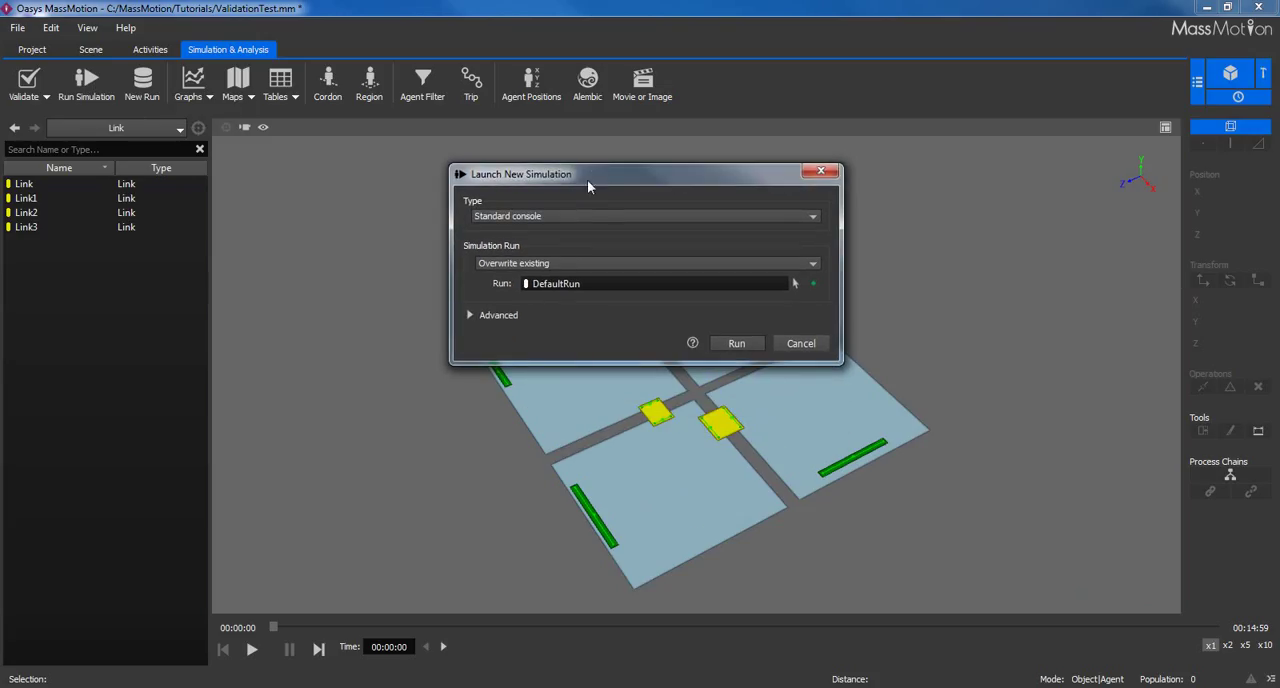
pyautogui.click(550, 218)
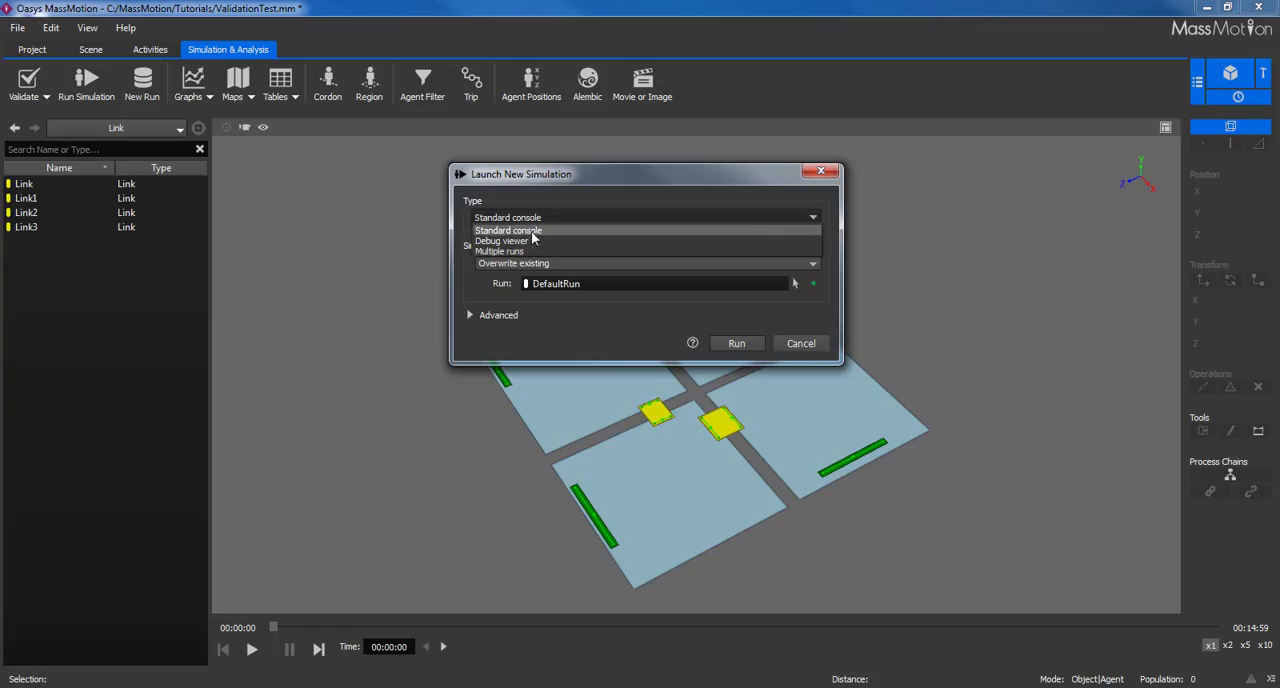
pyautogui.click(533, 232)
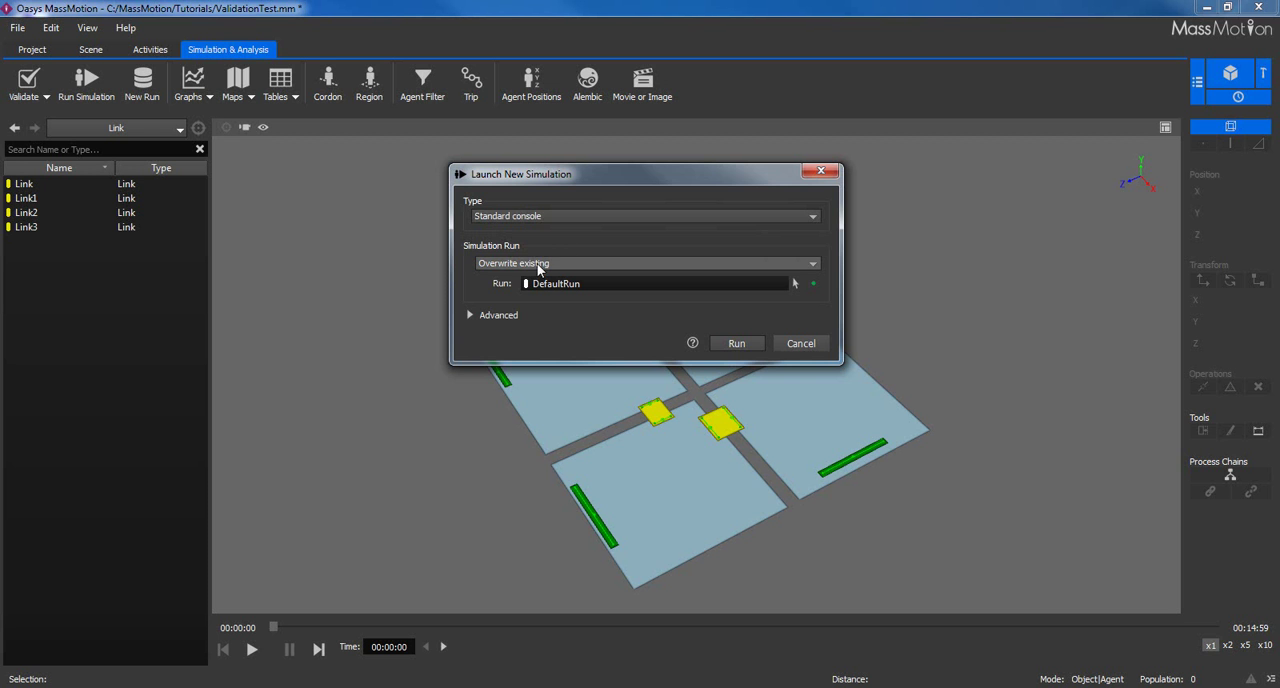
pyautogui.click(734, 343)
# Review the DefaultRun simulation log, from the clock and population entries to the agent summary.
pyautogui.click(614, 292)
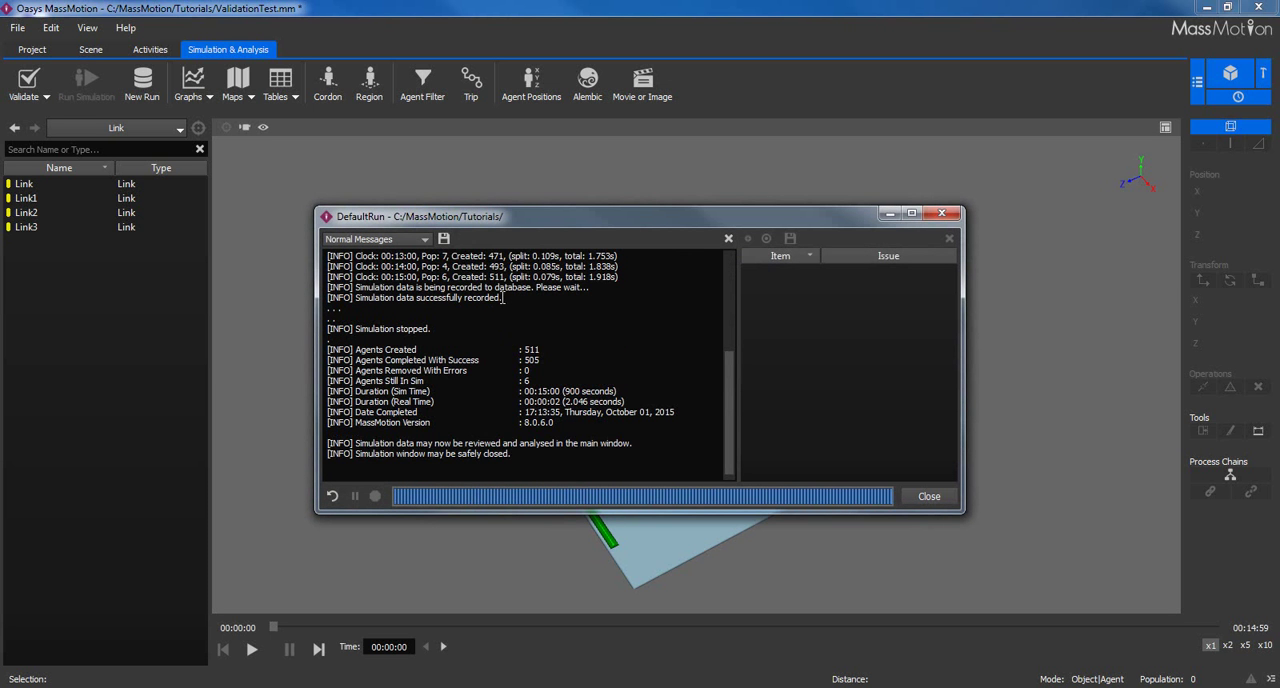
pyautogui.scroll(3, 504, 289)
pyautogui.moveTo(395, 297); pyautogui.dragTo(583, 297)
pyautogui.click(522, 297)
pyautogui.click(583, 297)
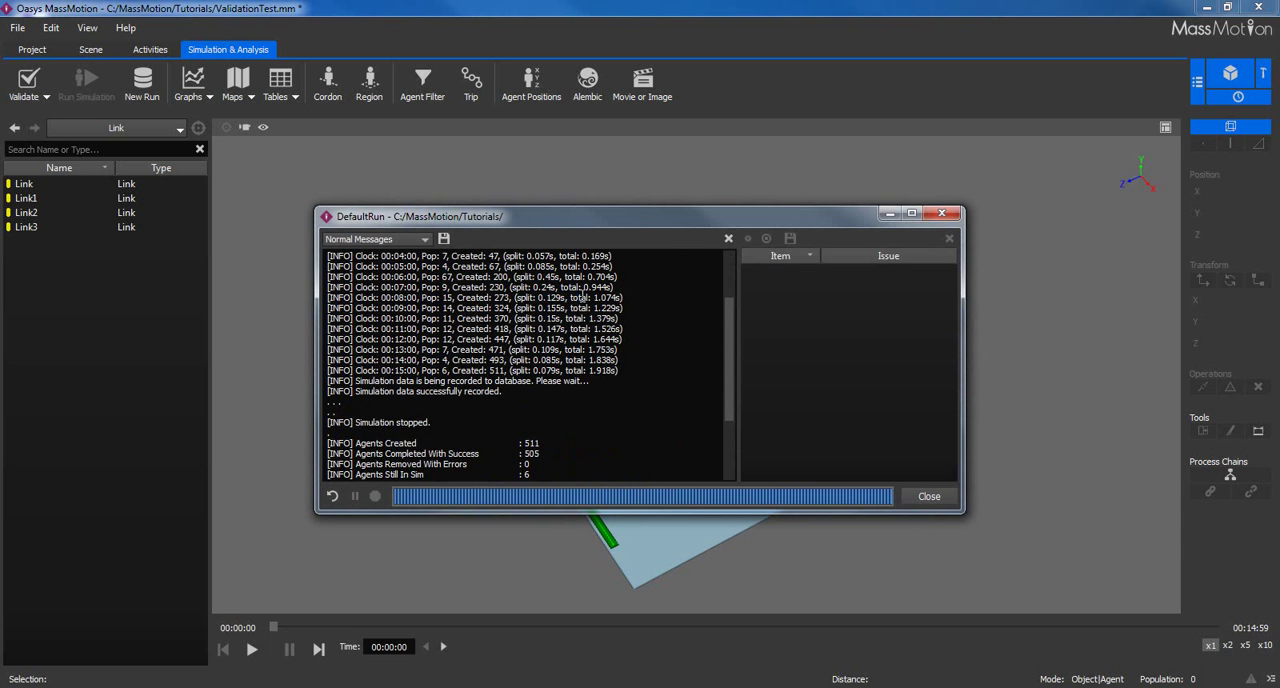
pyautogui.scroll(-3, 583, 297)
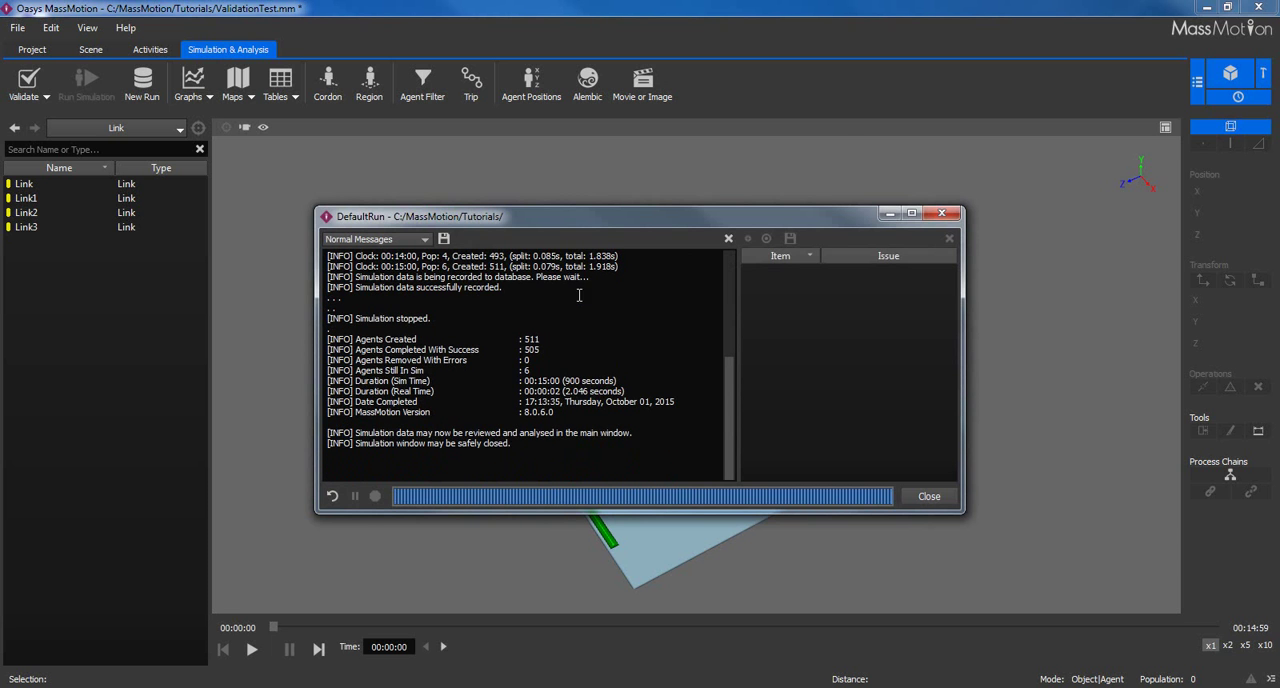
# Finish reading the agent and duration summary, close the simulation log, and move the playback to 00:07:12 to view the walking agents.
pyautogui.moveTo(417, 381); pyautogui.dragTo(557, 391)
pyautogui.click(566, 381)
pyautogui.click(563, 392)
pyautogui.click(928, 496)
pyautogui.moveTo(274, 628); pyautogui.dragTo(729, 608)
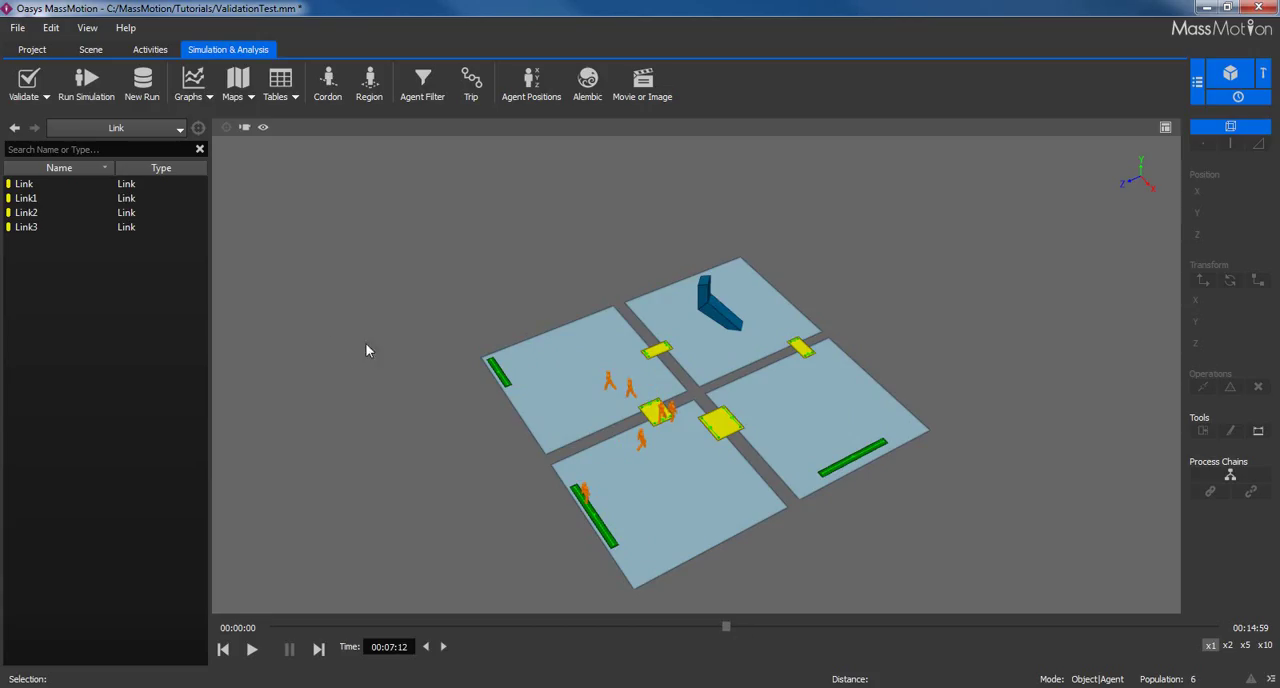
pyautogui.scroll(3, 678, 437)
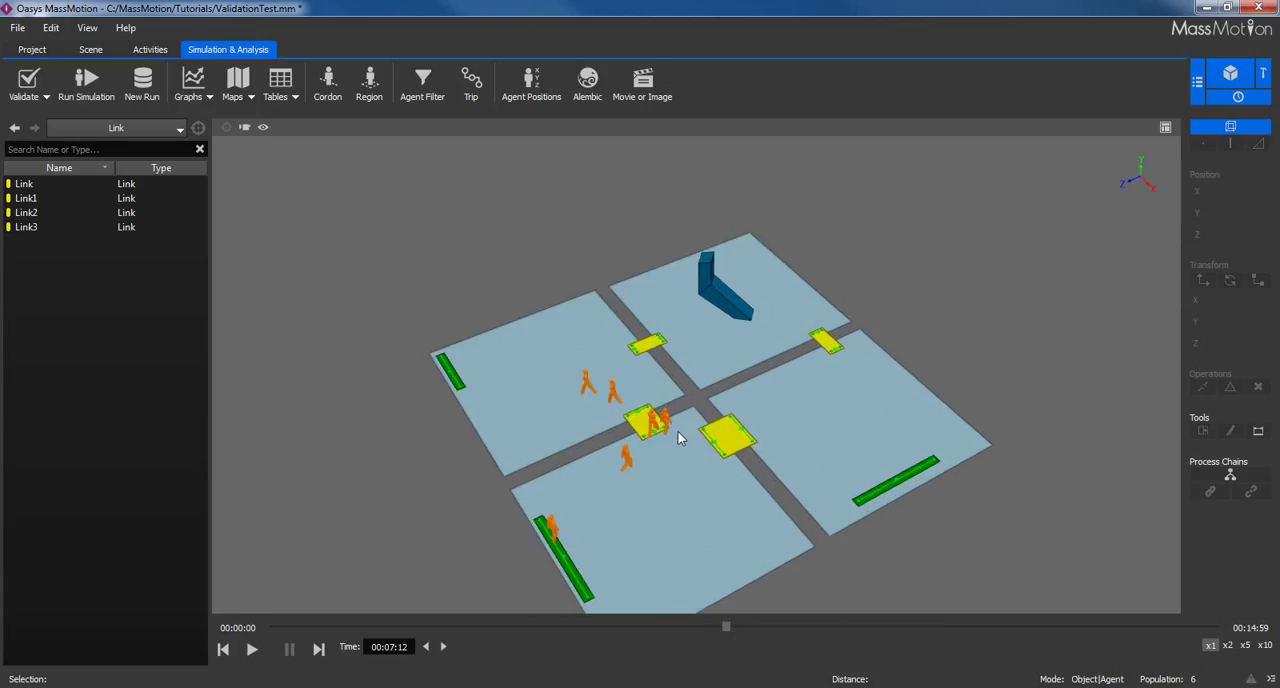
pyautogui.moveTo(678, 437); pyautogui.dragTo(653, 368, button='middle')
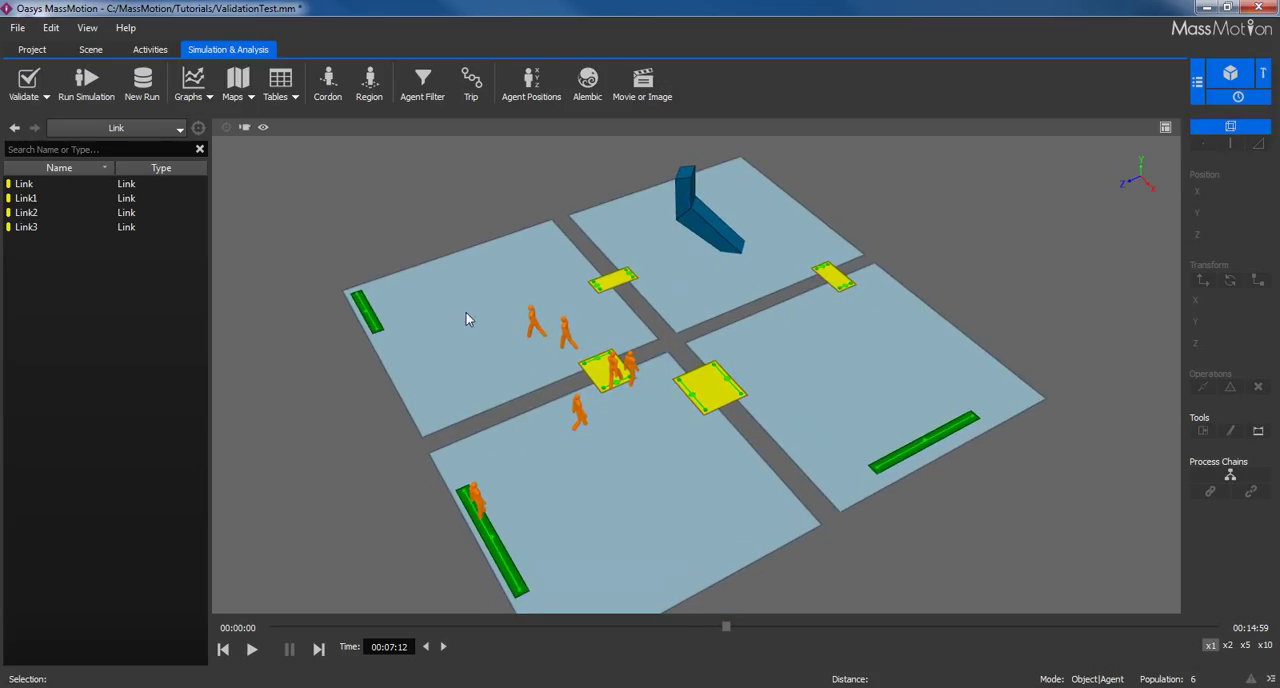
# Launch a Debug viewer simulation that overwrites DefaultRun and pauses at a breakpoint 00:00:30 after simulation start.
pyautogui.click(86, 88)
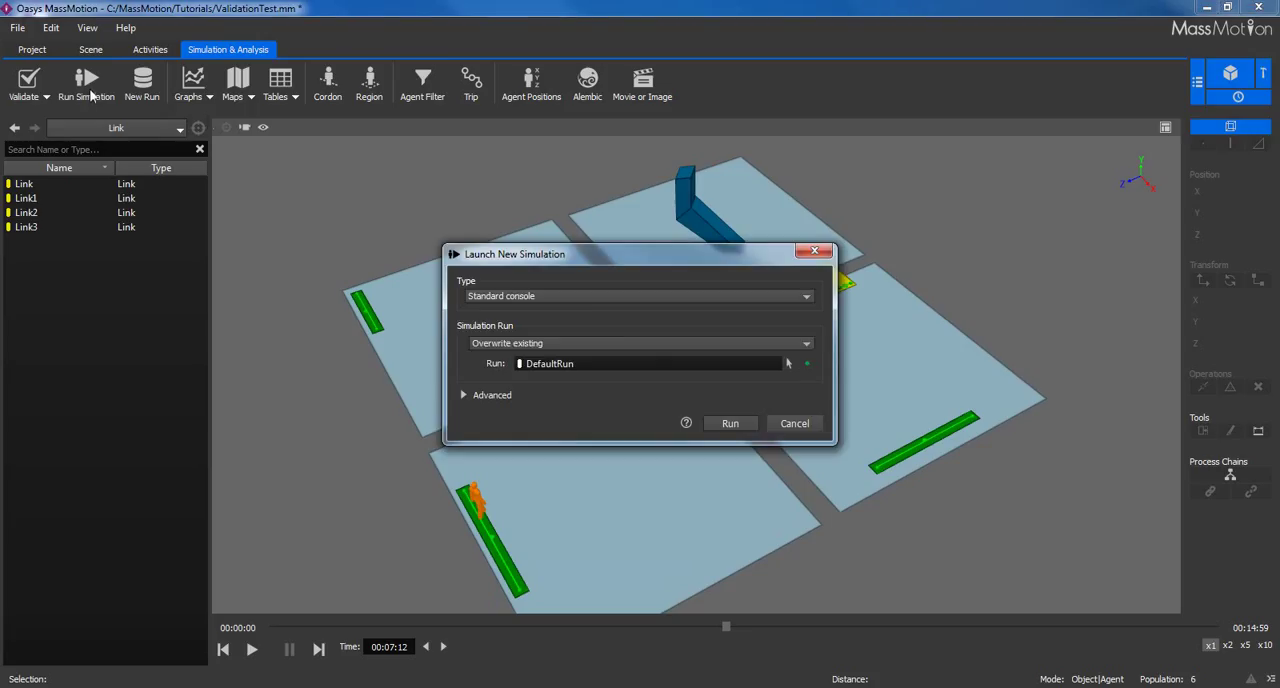
pyautogui.click(530, 302)
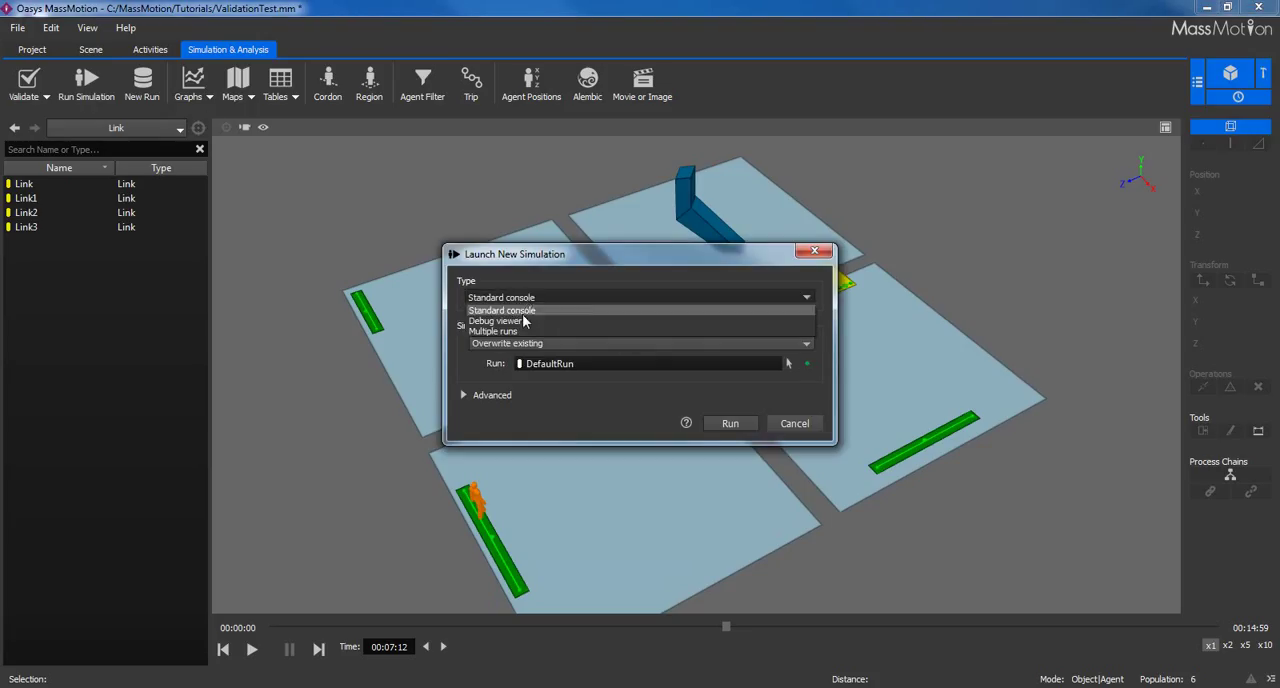
pyautogui.click(525, 321)
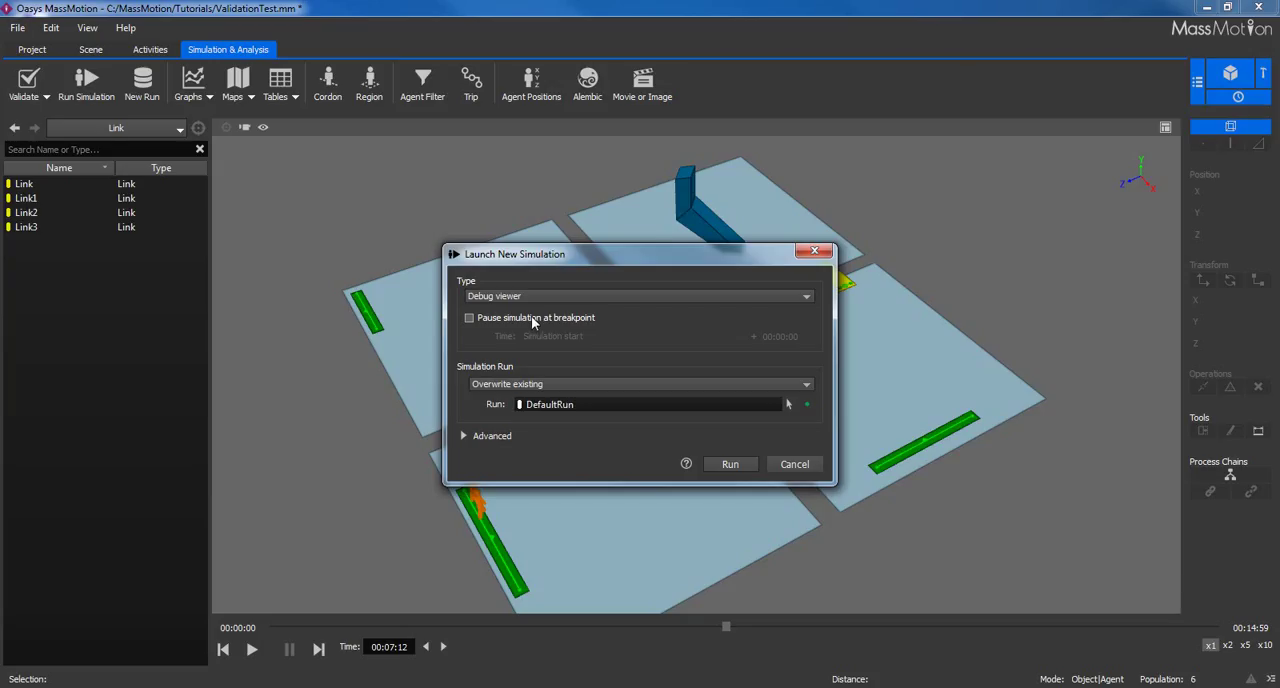
pyautogui.click(533, 319)
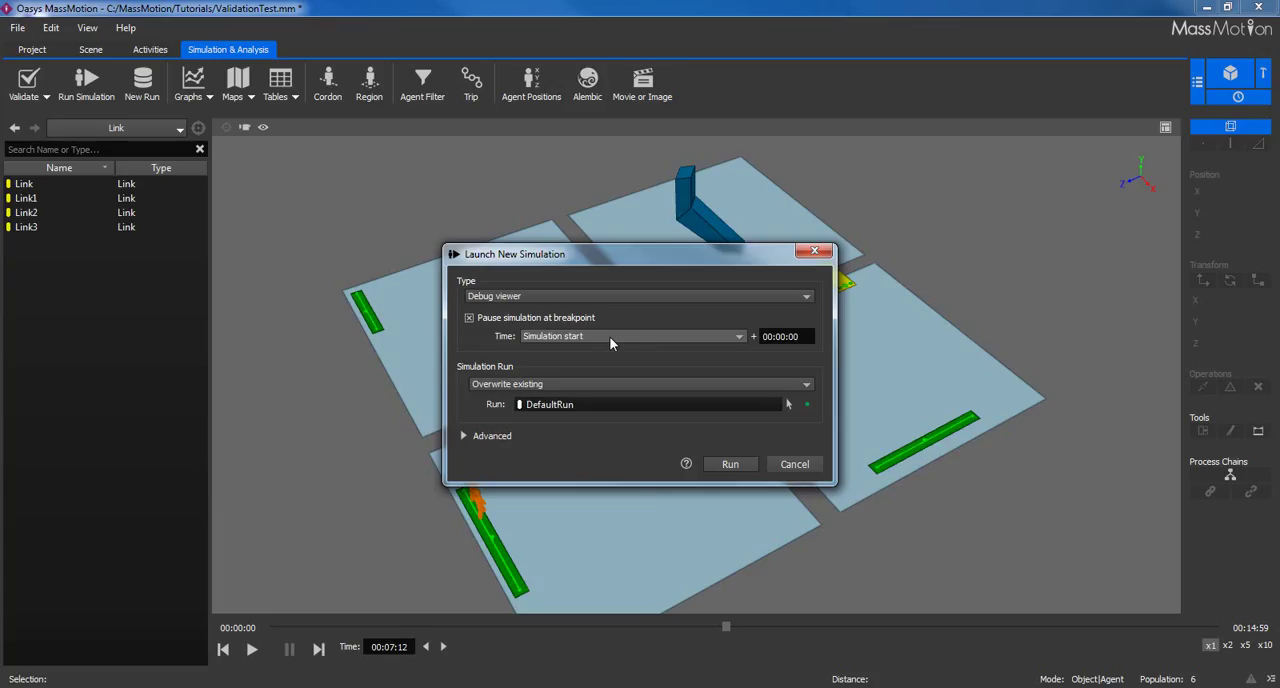
pyautogui.click(810, 337)
pyautogui.write('30')
pyautogui.press('Return')
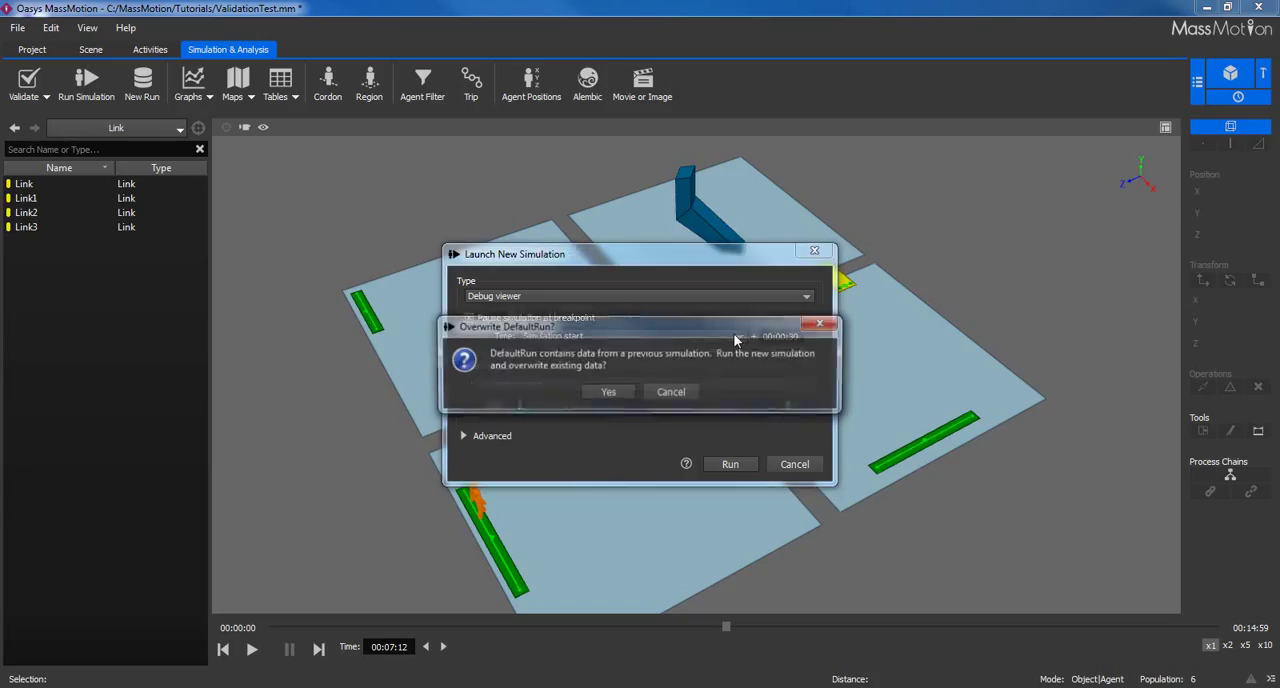
pyautogui.moveTo(733, 333); pyautogui.dragTo(697, 410)
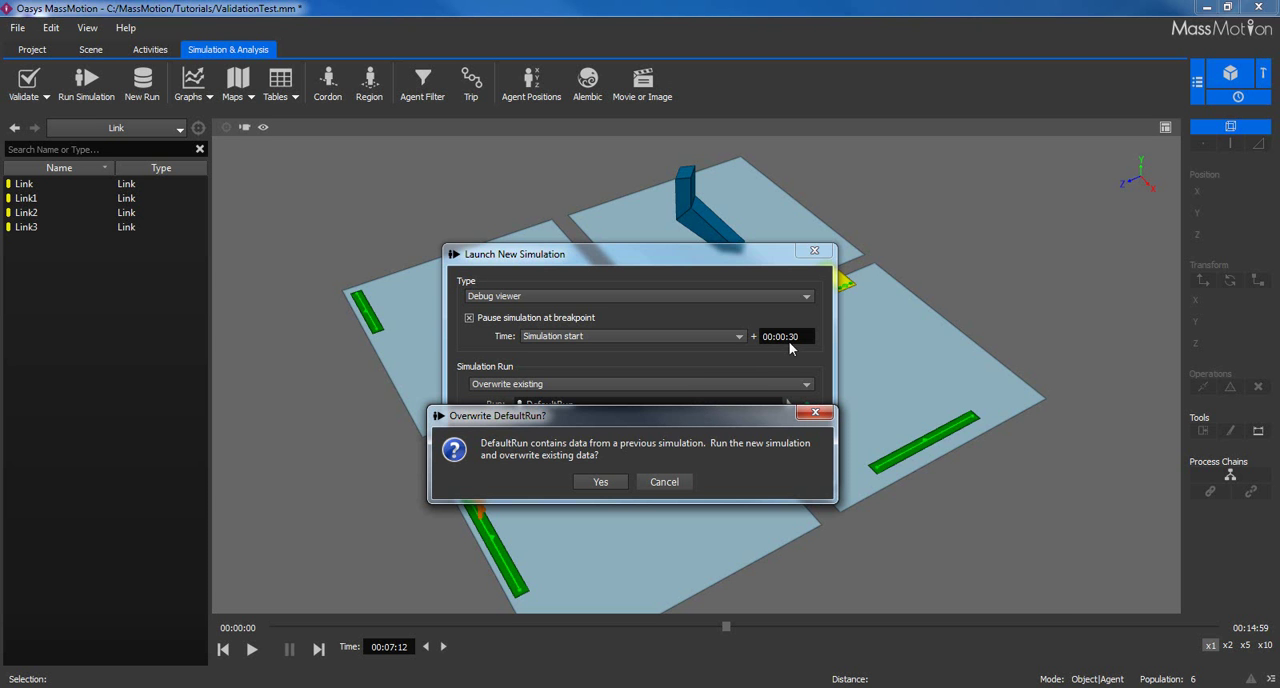
pyautogui.click(612, 481)
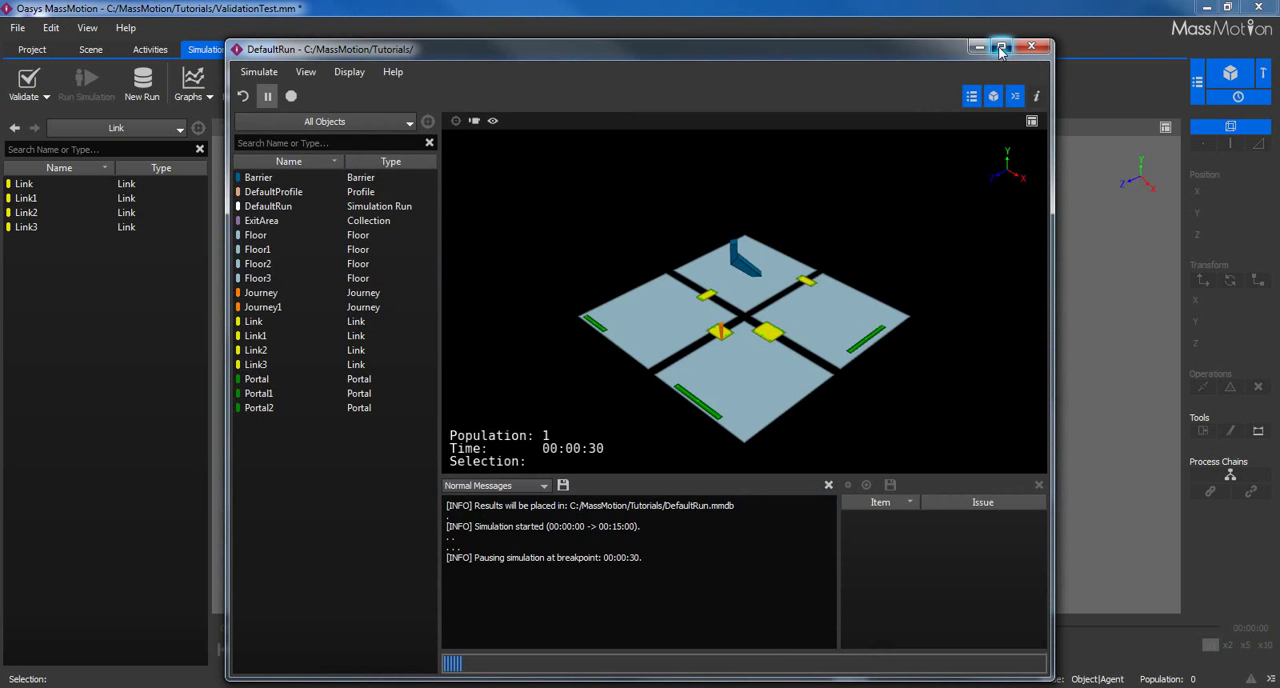
# Maximize the debug viewer, show the object properties, and inspect the route details of Floor.
pyautogui.click(1000, 47)
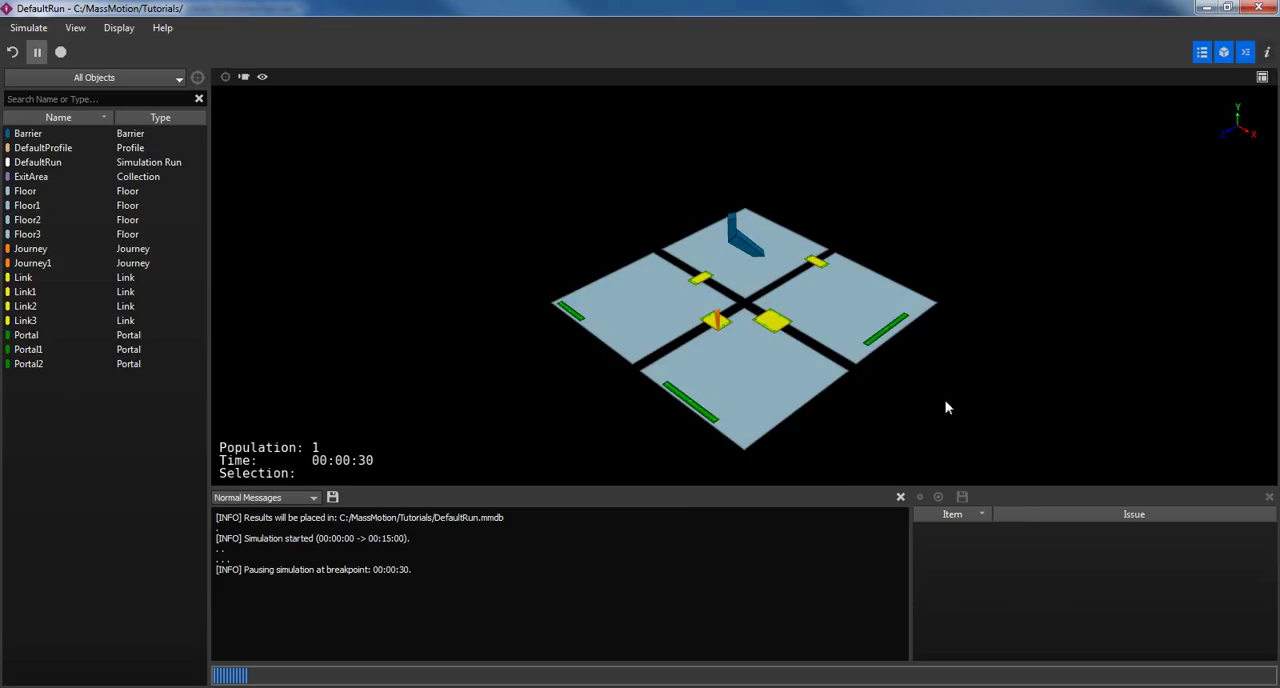
pyautogui.scroll(4, 946, 402)
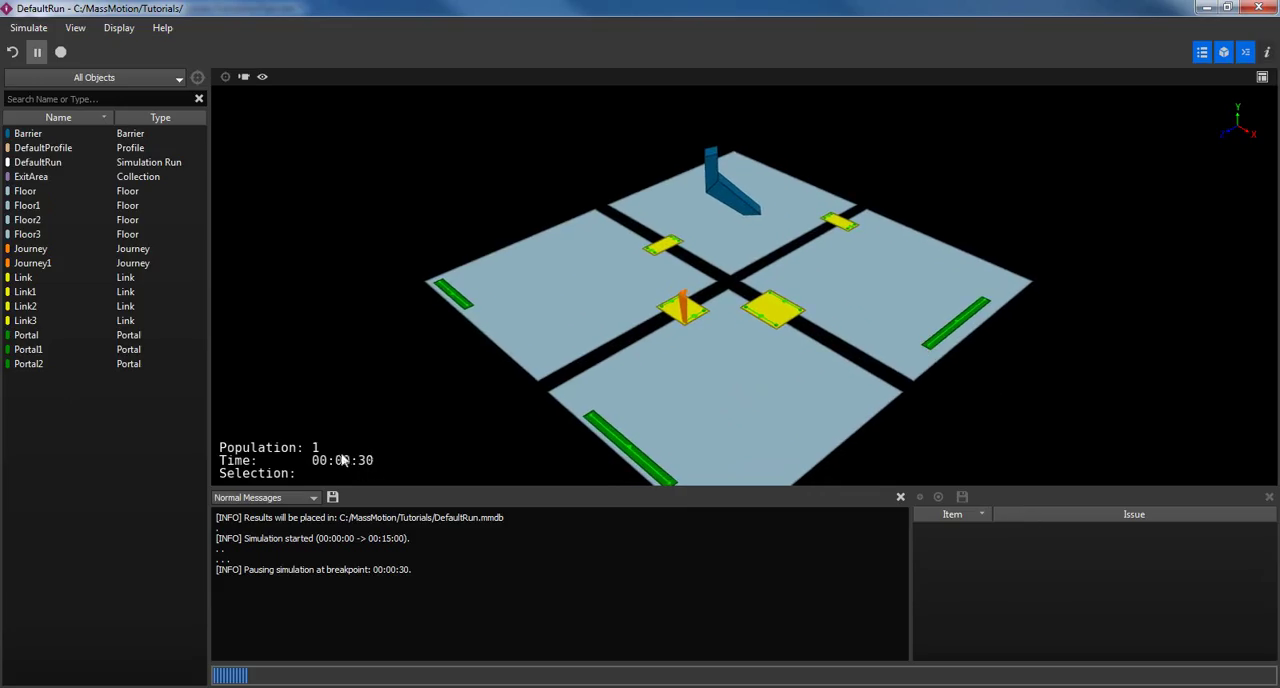
pyautogui.scroll(-4, 849, 373)
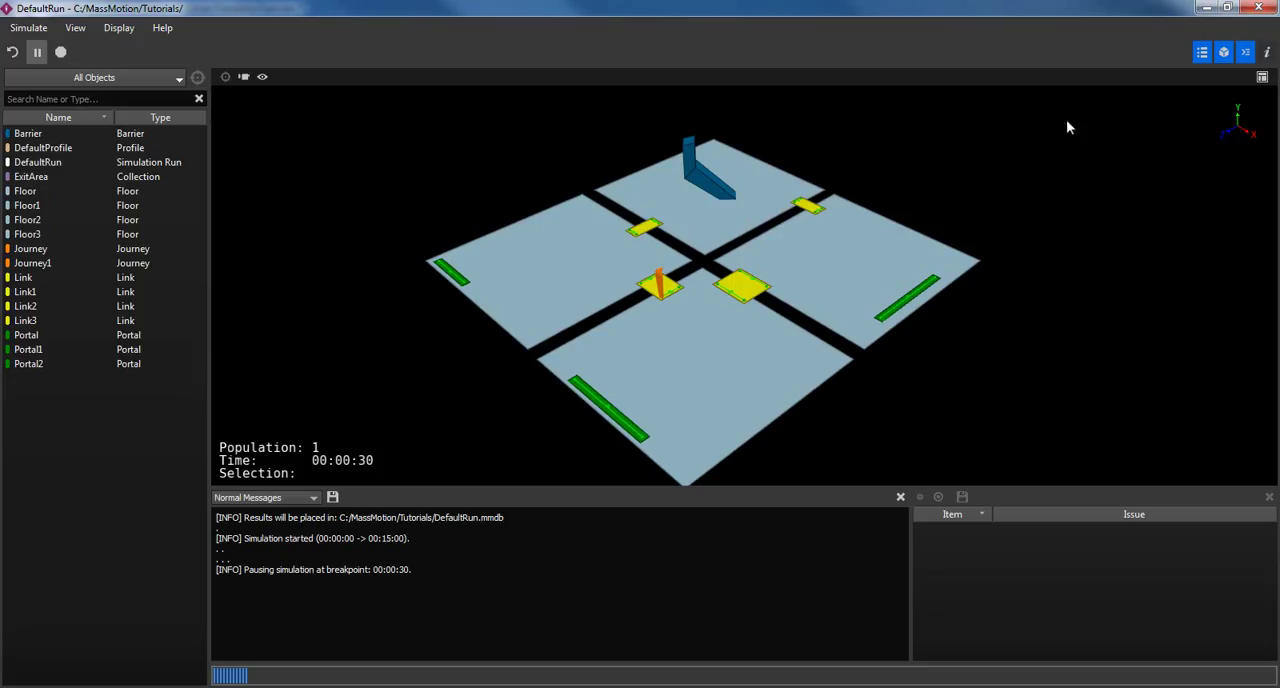
pyautogui.click(1267, 53)
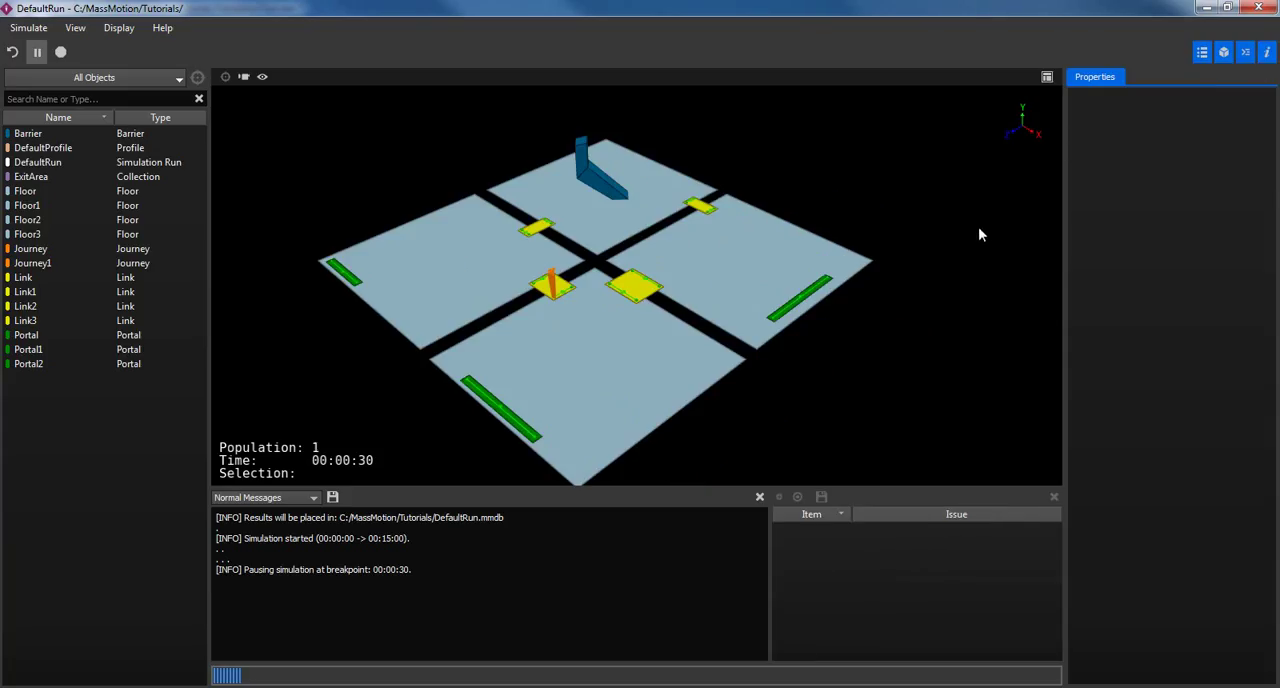
pyautogui.moveTo(660, 323); pyautogui.dragTo(689, 307, button='middle')
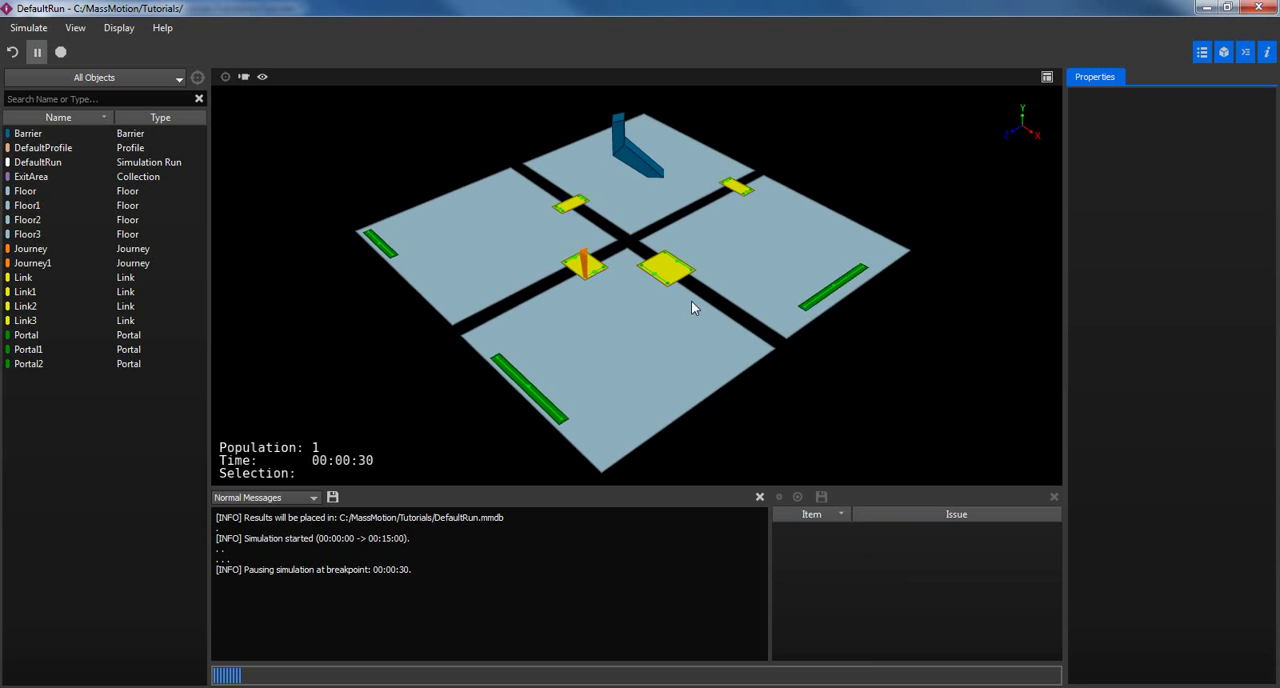
pyautogui.click(613, 309)
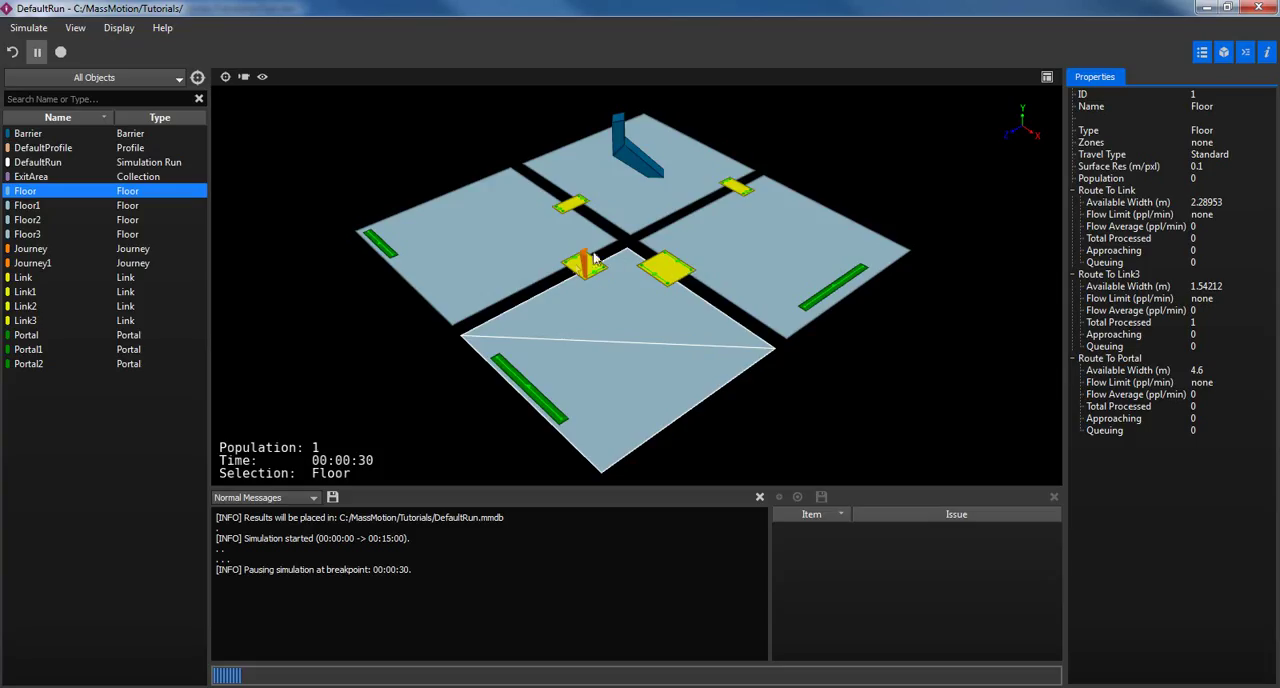
# Inspect the navigation, speed and state properties of the agent crossing Link3.
pyautogui.moveTo(671, 208); pyautogui.dragTo(678, 258)
pyautogui.scroll(5, 646, 318)
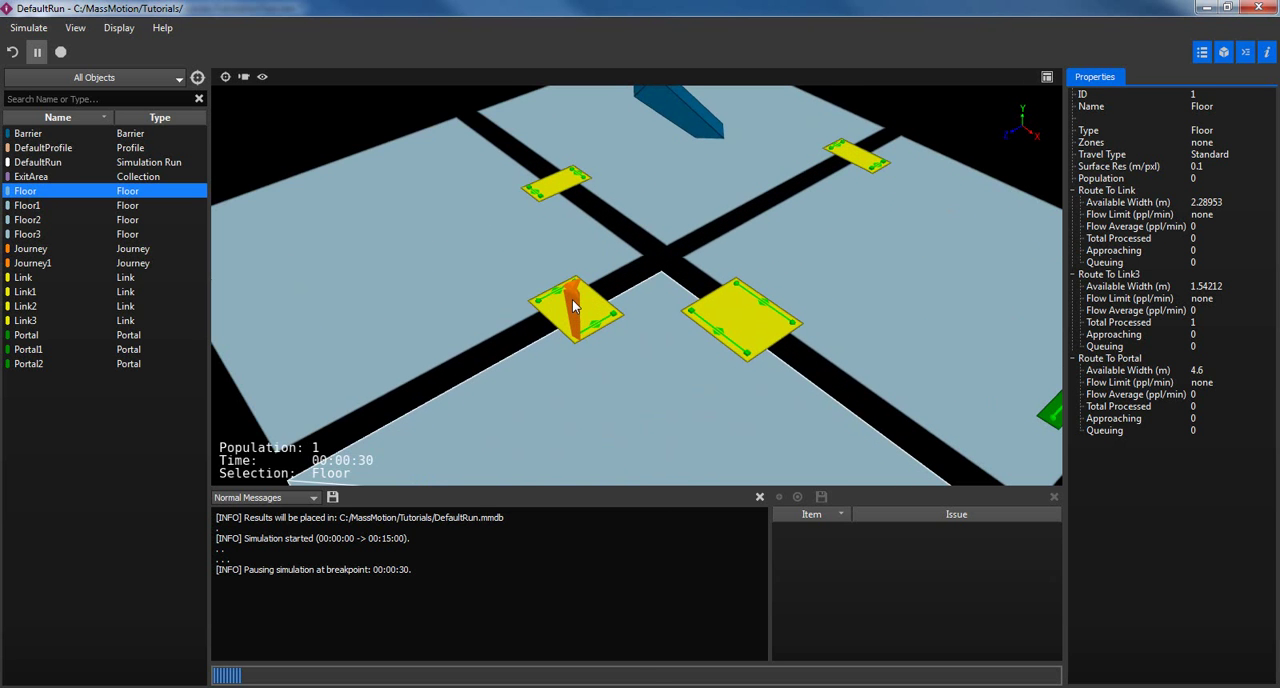
pyautogui.click(572, 299)
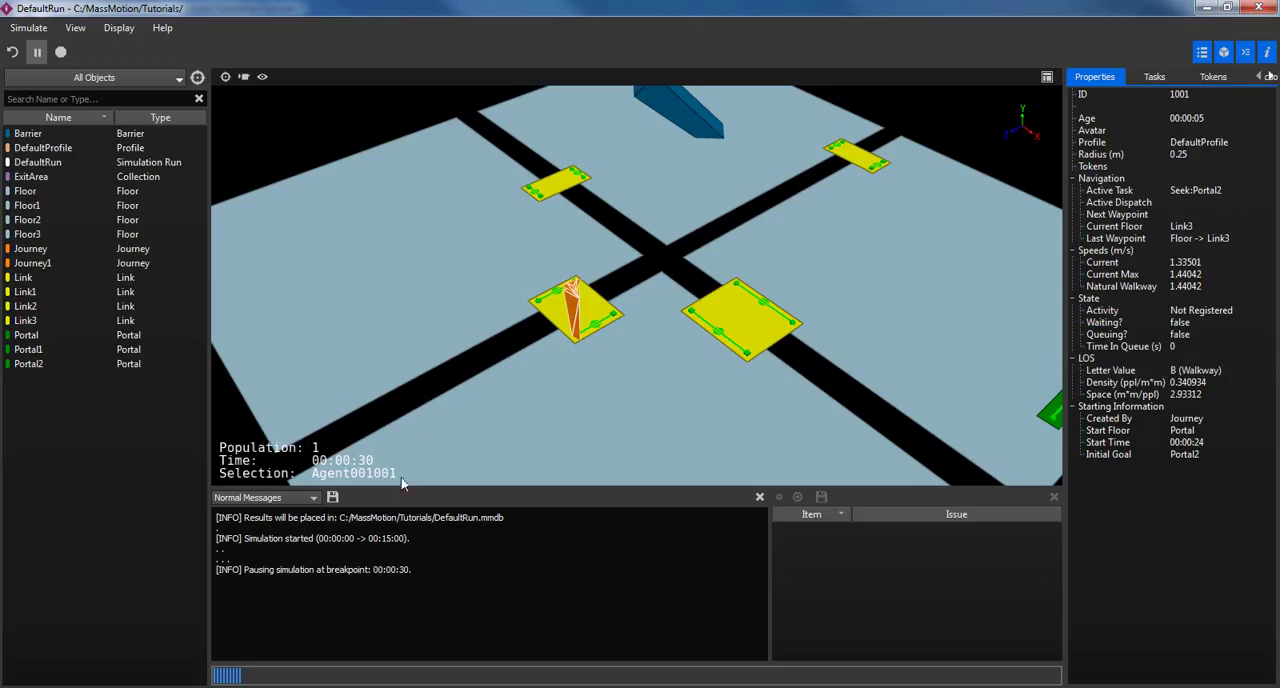
# Resume the debug simulation and pause it again at about 00:01:43, with agents walking towards Link3.
pyautogui.click(37, 52)
pyautogui.scroll(-5, 600, 293)
pyautogui.scroll(1, 630, 325)
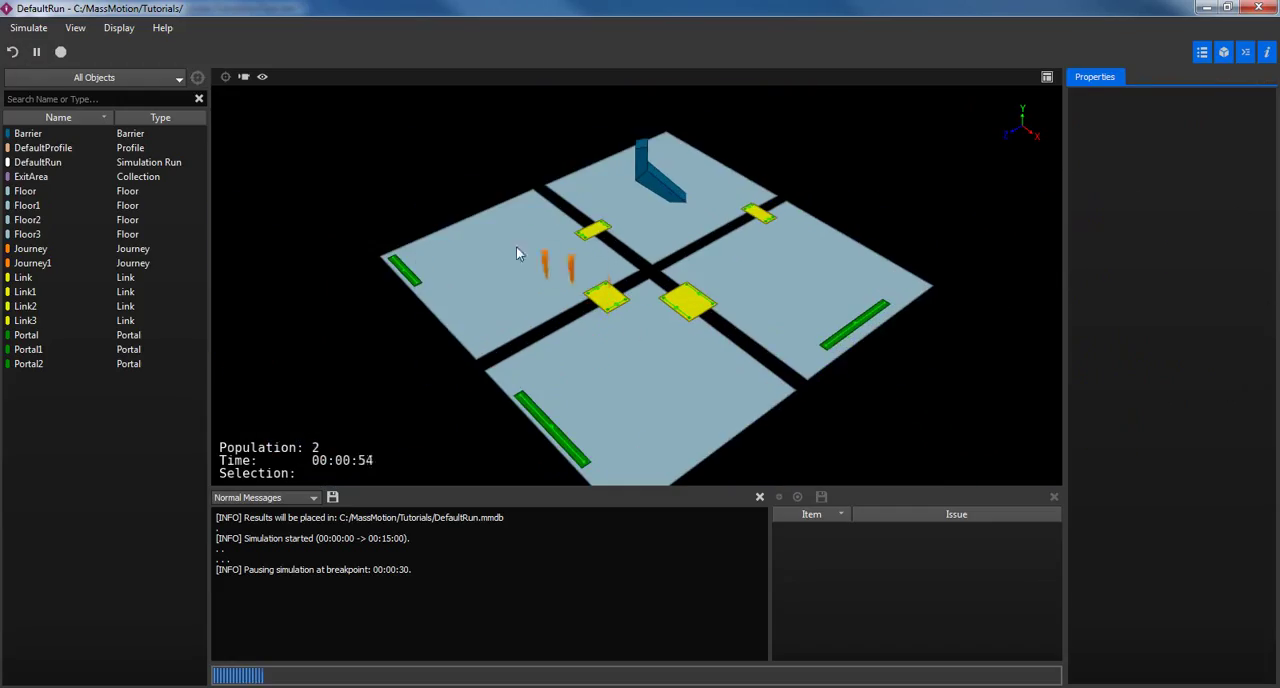
pyautogui.click(39, 54)
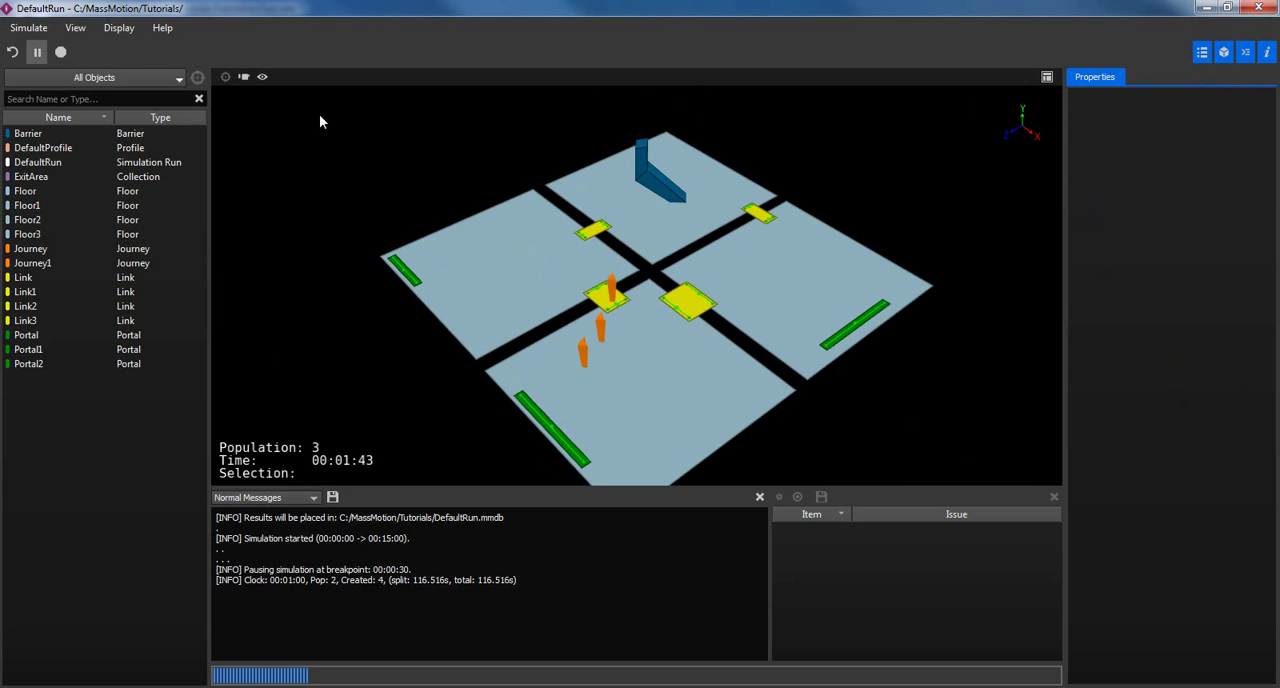
# Select the middle of the three agents near Link3, display its Neighborhood, and examine its surroundings from above.
pyautogui.click(602, 331)
pyautogui.scroll(5, 605, 325)
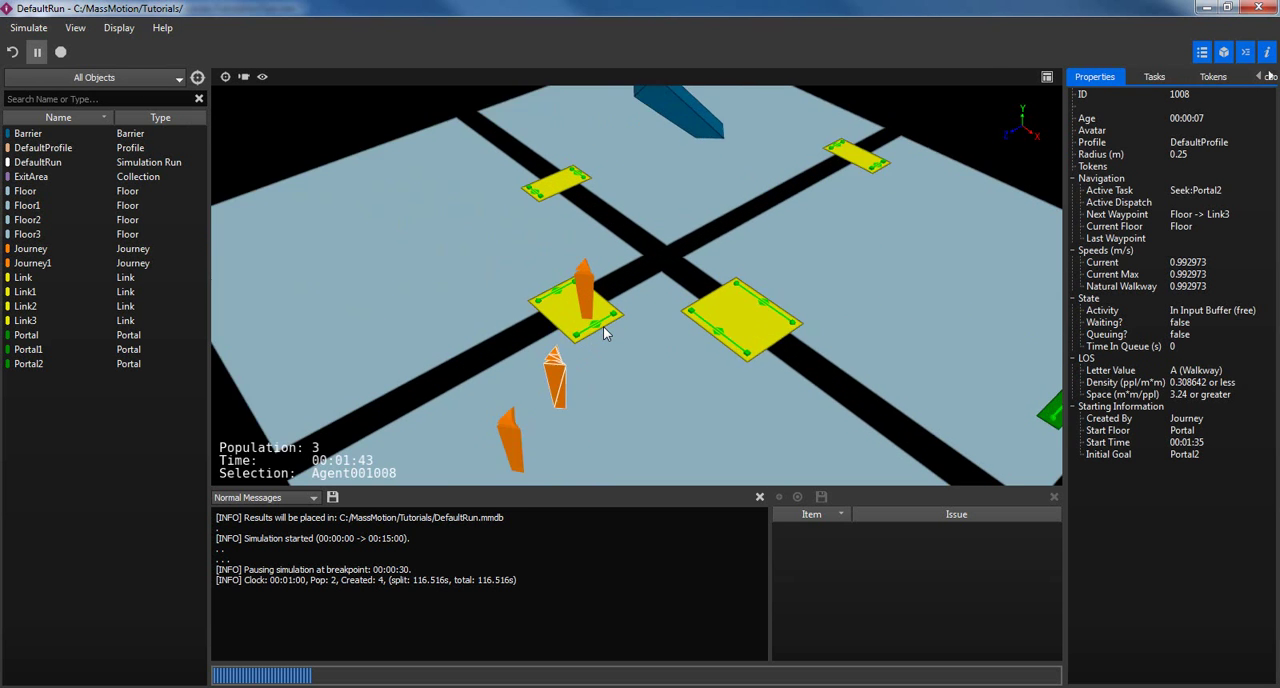
pyautogui.moveTo(625, 288); pyautogui.dragTo(627, 280, button='middle')
pyautogui.moveTo(627, 280); pyautogui.dragTo(616, 296, button='right')
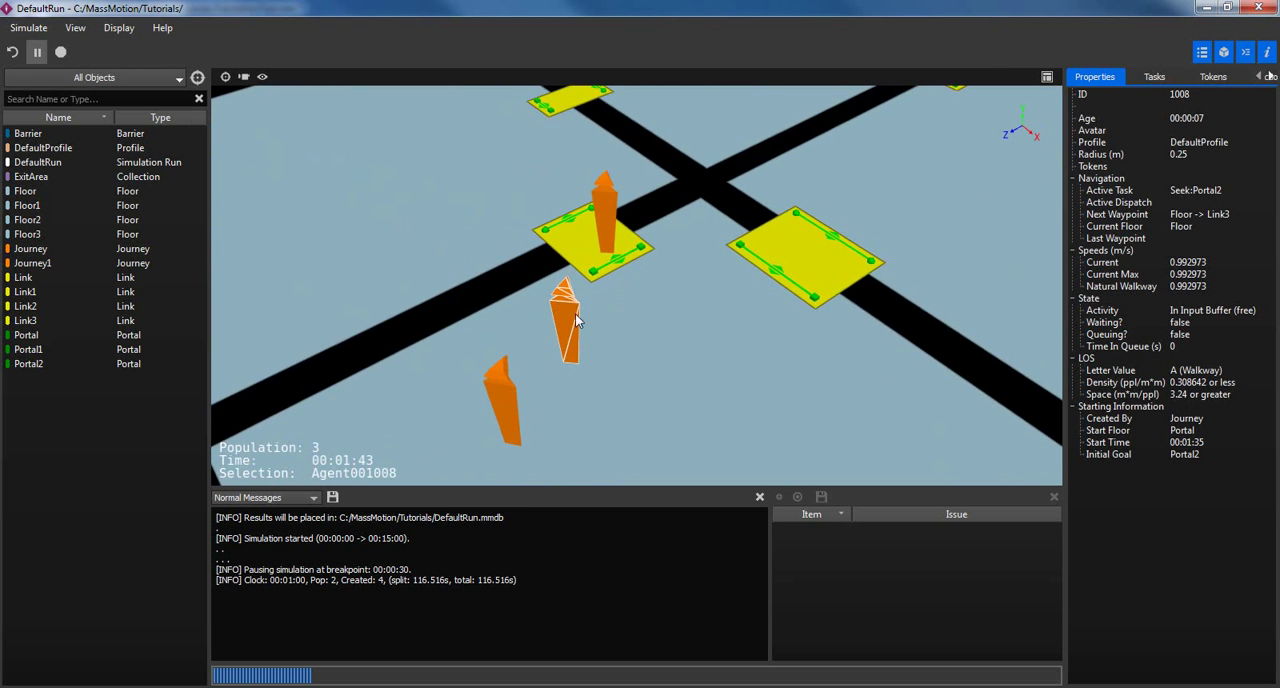
pyautogui.rightClick(574, 319)
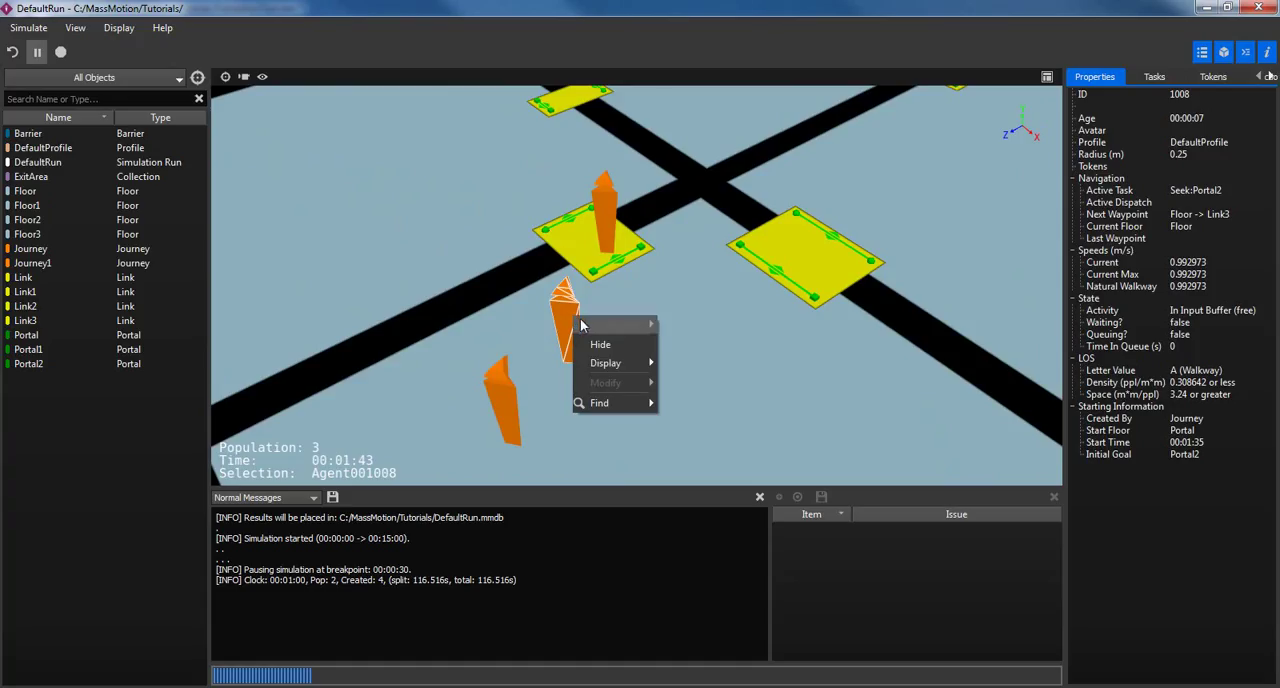
pyautogui.moveTo(625, 362)
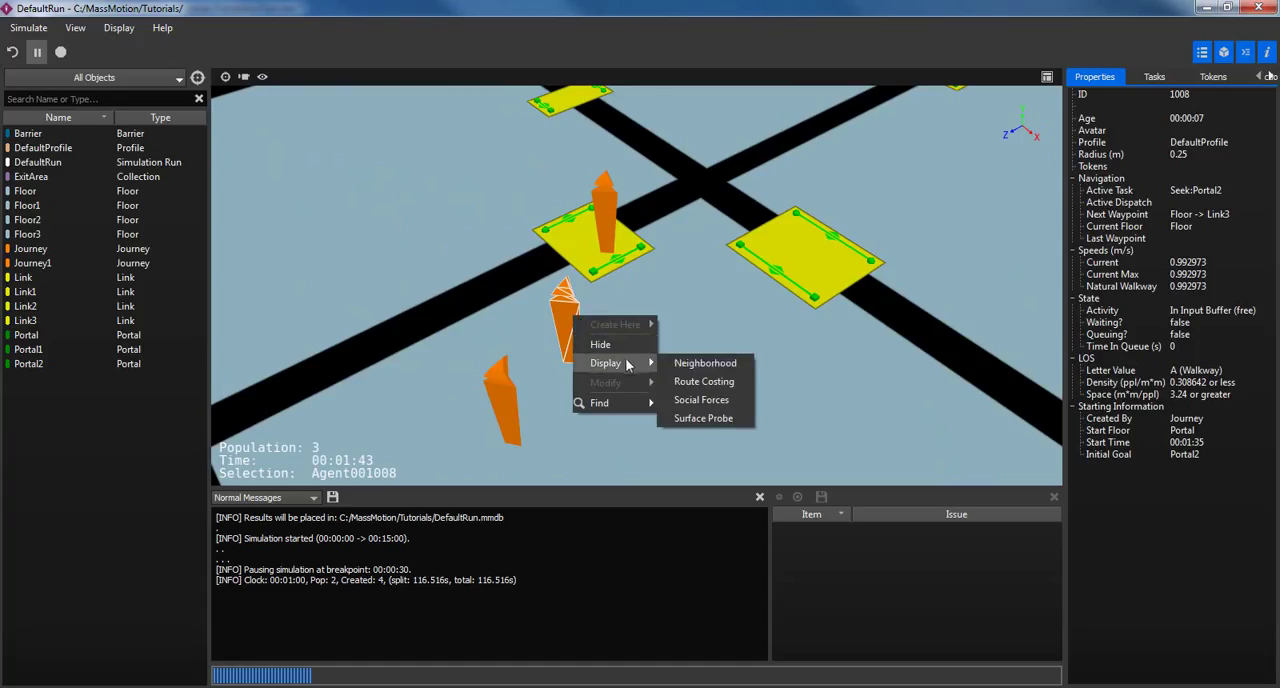
pyautogui.click(696, 363)
pyautogui.scroll(-2, 672, 321)
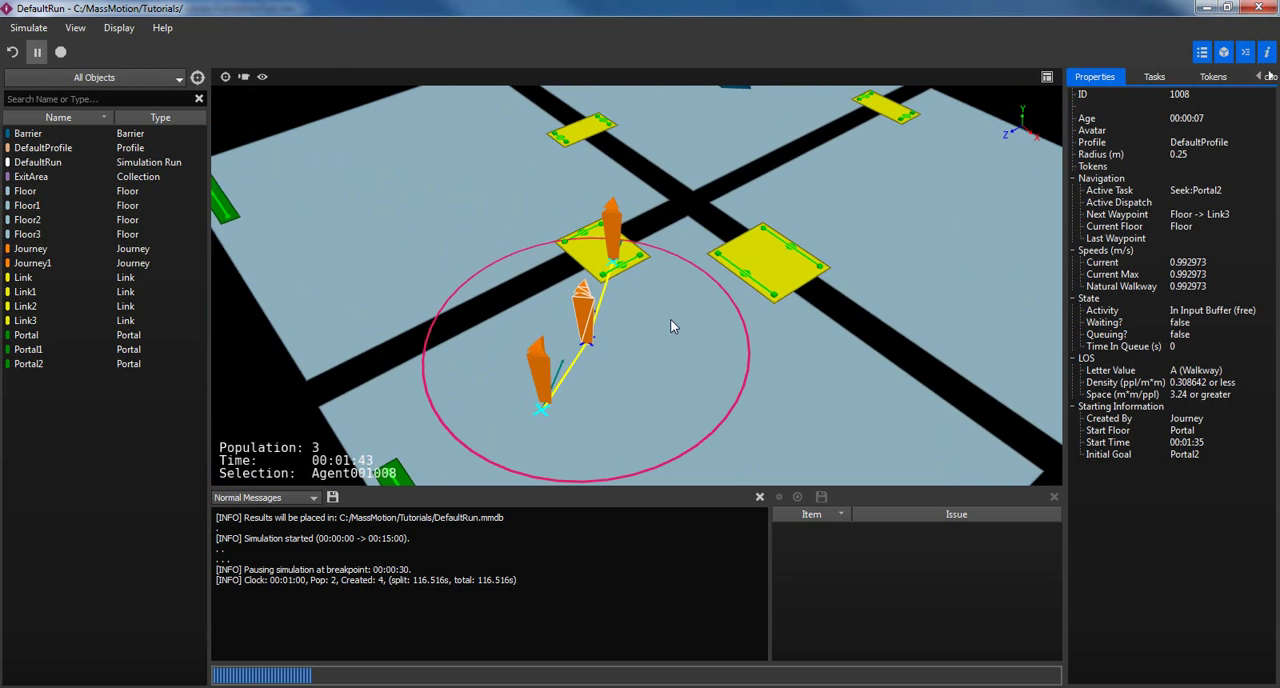
pyautogui.moveTo(687, 315)
pyautogui.mouseDown(button='middle')
pyautogui.moveTo(649, 331)
pyautogui.moveTo(671, 286)
pyautogui.moveTo(674, 302)
pyautogui.mouseUp(button='middle')
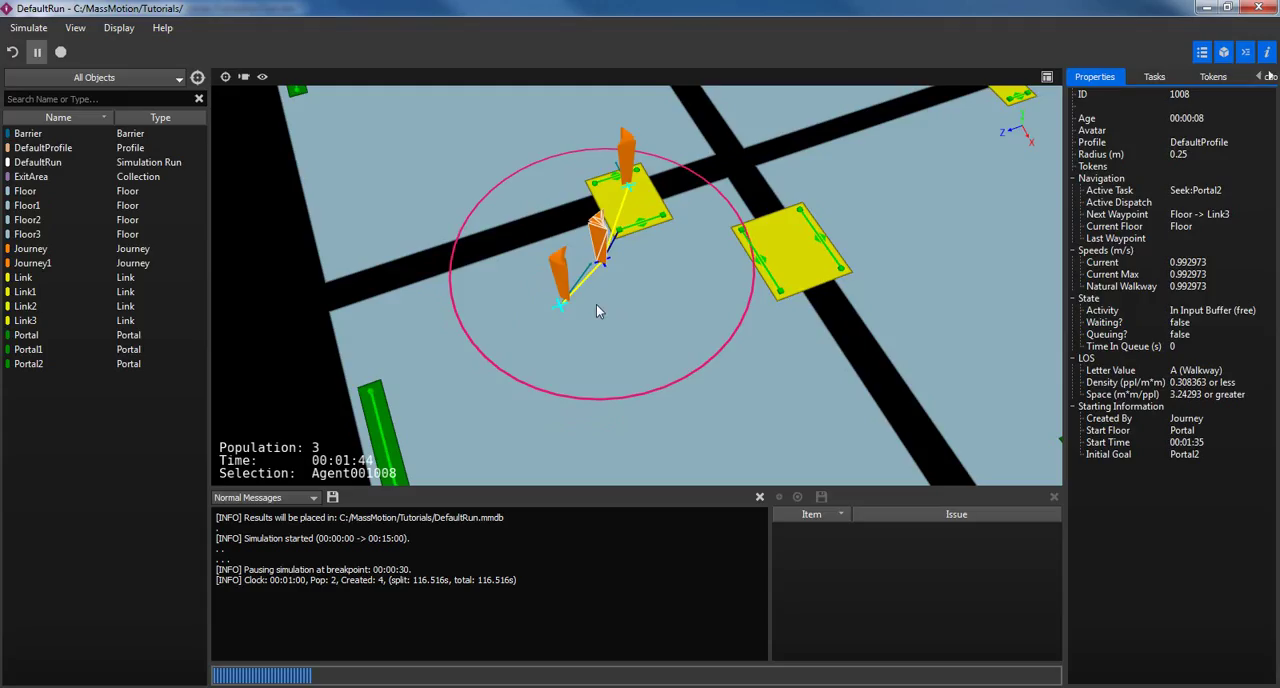
# Replace the selected agent's Neighborhood display with Route Costing and examine the cost labels of its possible routes.
pyautogui.rightClick(601, 242)
pyautogui.moveTo(640, 285)
pyautogui.click(688, 275)
pyautogui.rightClick(608, 245)
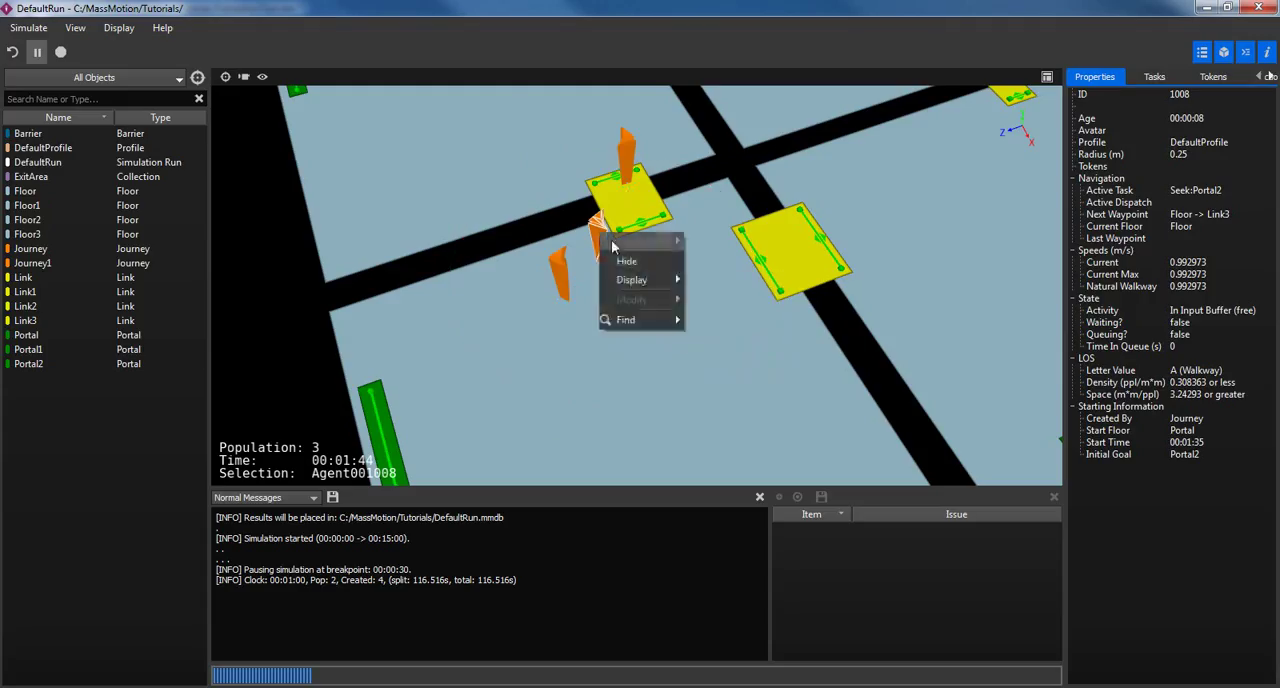
pyautogui.click(739, 300)
pyautogui.moveTo(724, 318); pyautogui.dragTo(674, 311, button='middle')
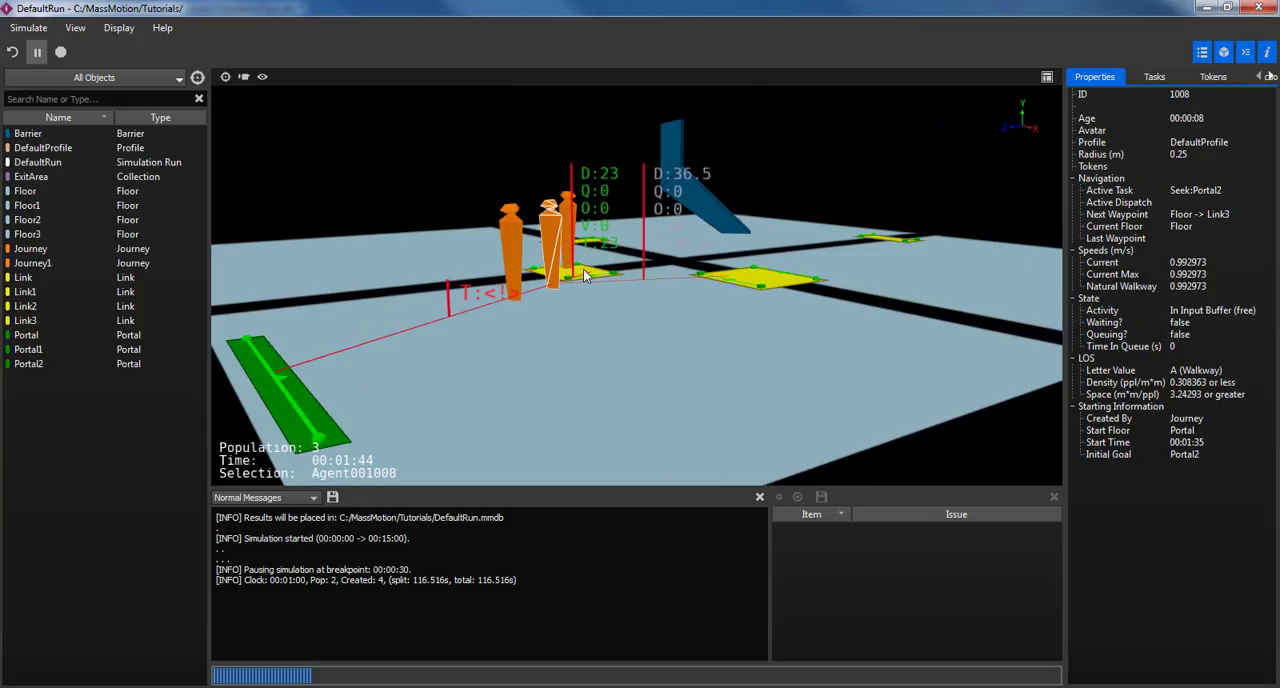
pyautogui.moveTo(554, 337); pyautogui.dragTo(543, 350, button='middle')
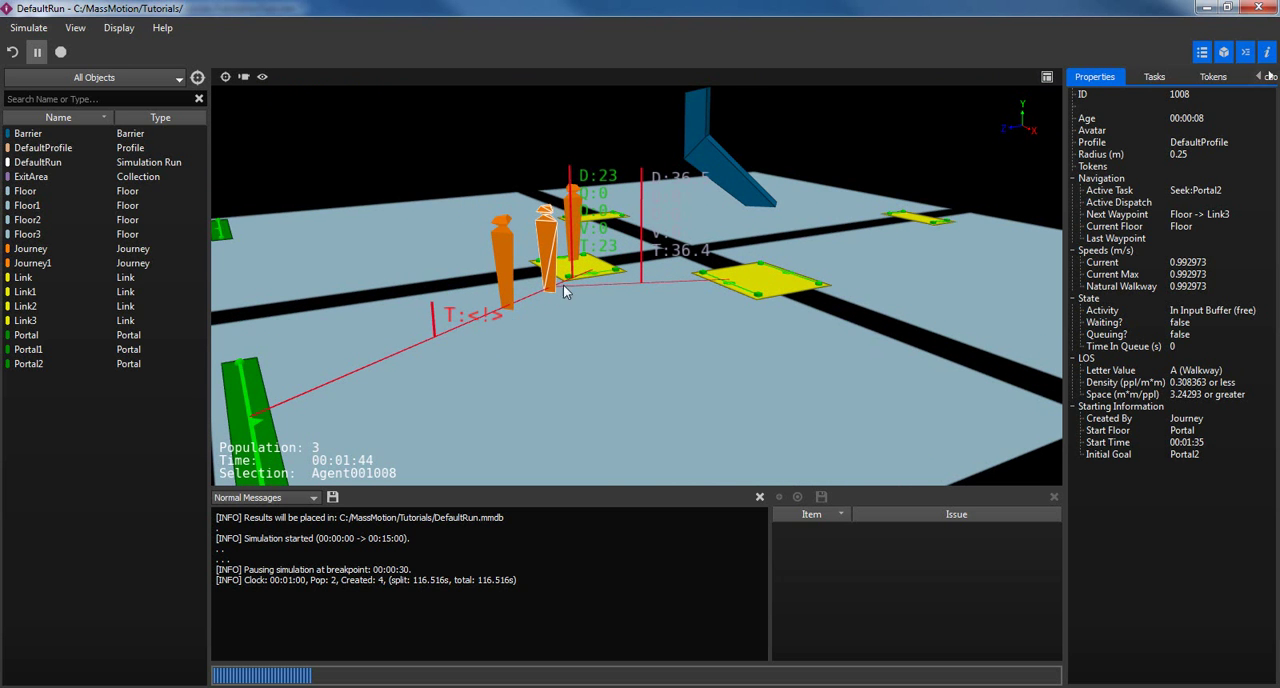
pyautogui.moveTo(620, 266); pyautogui.dragTo(644, 248, button='middle')
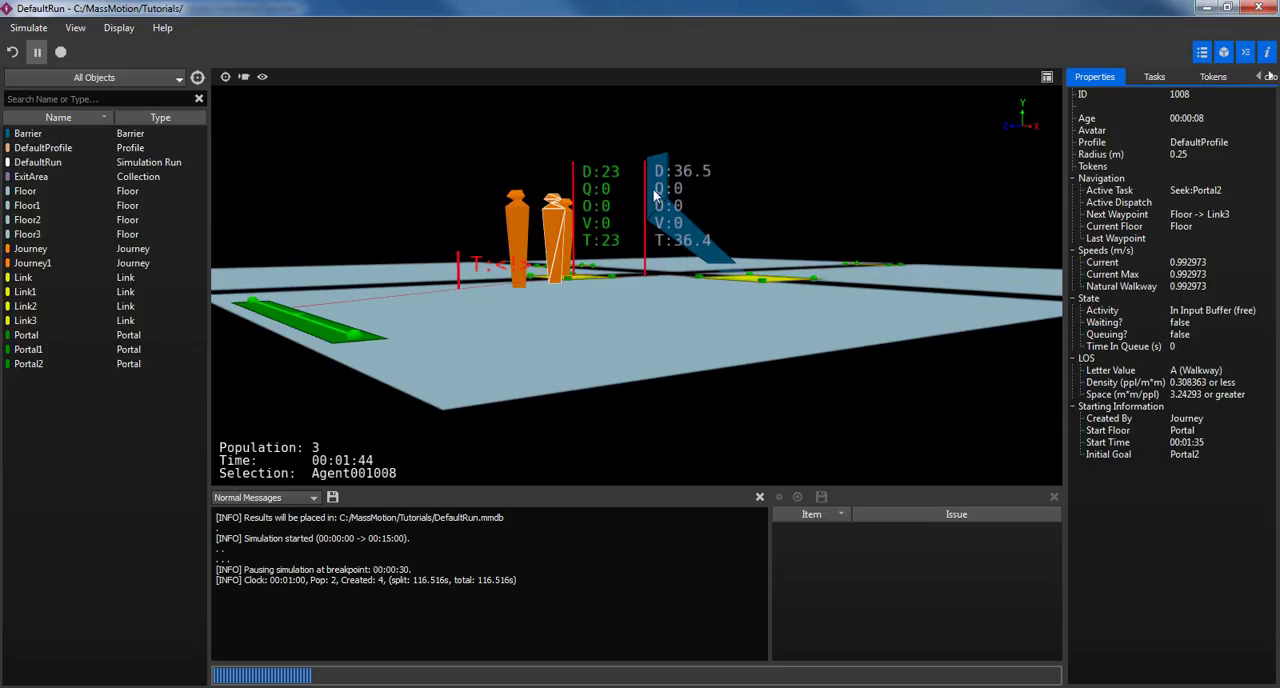
# Turn off the Route Costing display for the selected agent.
pyautogui.keyDown('alt'); pyautogui.moveTo(690, 214); pyautogui.dragTo(643, 303); pyautogui.keyUp('alt')
pyautogui.rightClick(534, 361)
pyautogui.moveTo(601, 406)
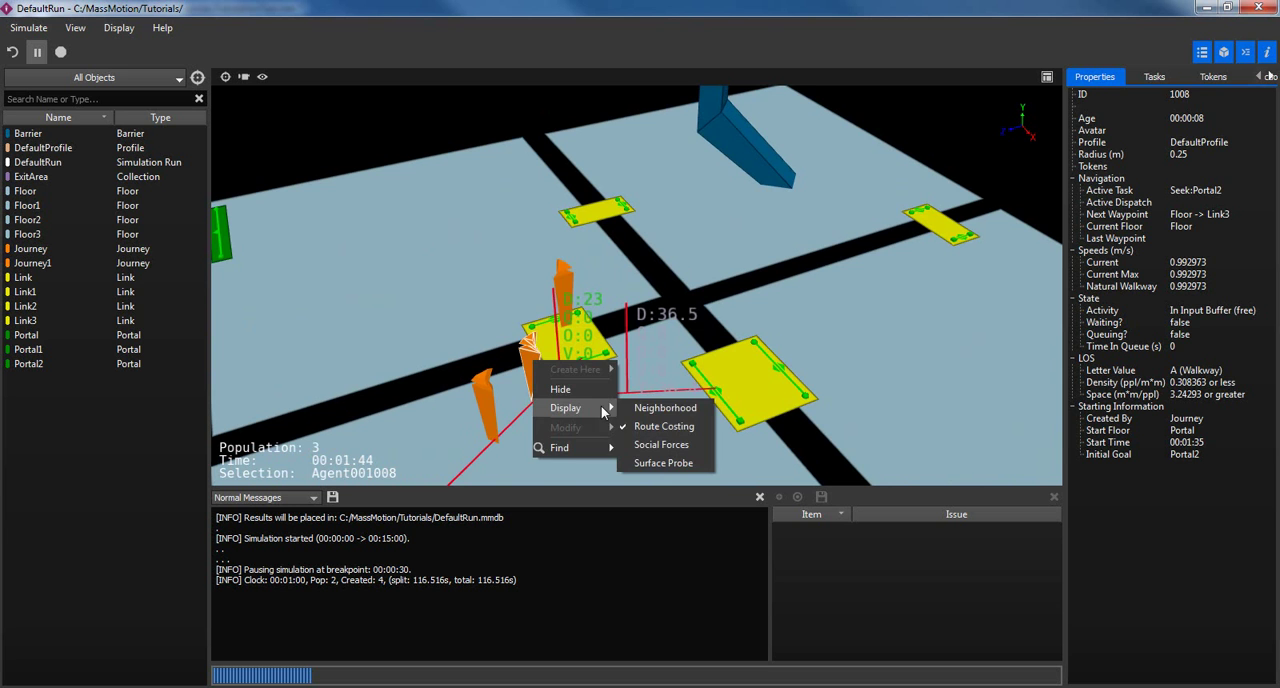
pyautogui.click(663, 426)
# Display the grey-scale surface map with red obstacle areas on Floor1, and examine it around the barrier with nothing selected.
pyautogui.click(810, 193)
pyautogui.keyDown('alt'); pyautogui.moveTo(810, 193); pyautogui.dragTo(627, 310); pyautogui.keyUp('alt')
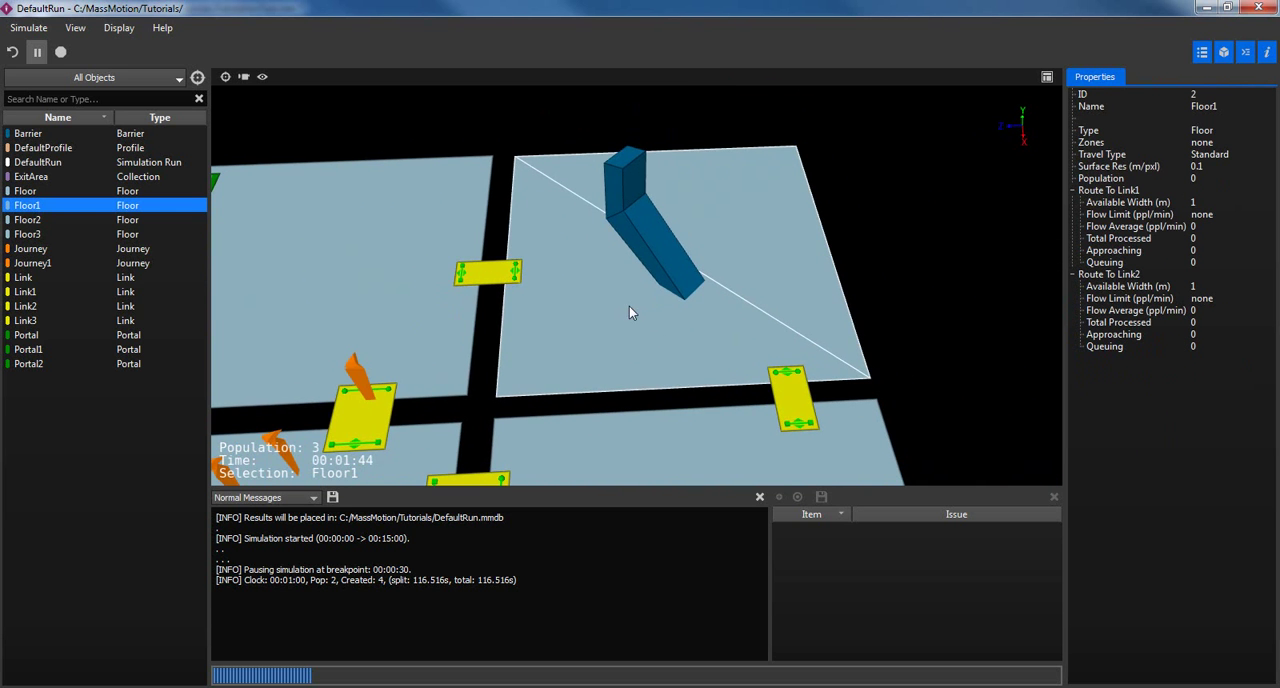
pyautogui.rightClick(628, 305)
pyautogui.moveTo(670, 354)
pyautogui.click(762, 358)
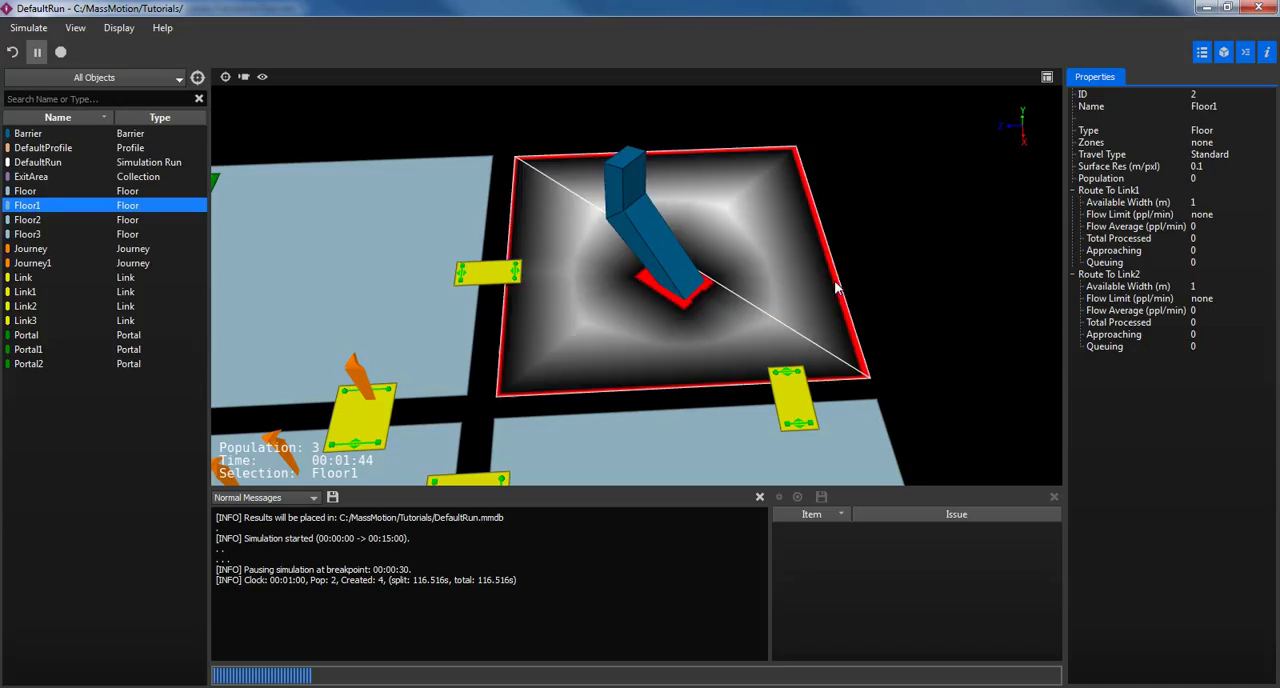
pyautogui.click(877, 210)
pyautogui.keyDown('alt'); pyautogui.moveTo(761, 283); pyautogui.dragTo(751, 242, button='middle'); pyautogui.keyUp('alt')
pyautogui.keyDown('alt'); pyautogui.moveTo(751, 242); pyautogui.dragTo(739, 244); pyautogui.keyUp('alt')
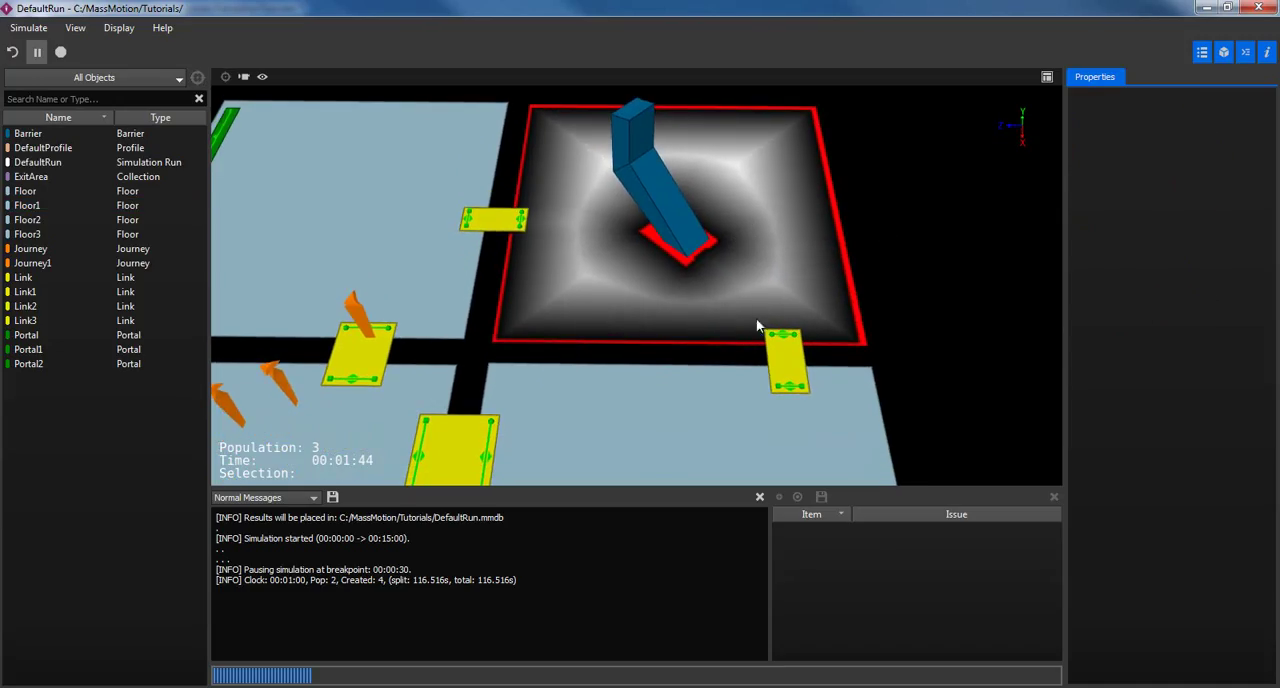
pyautogui.scroll(4, 686, 268)
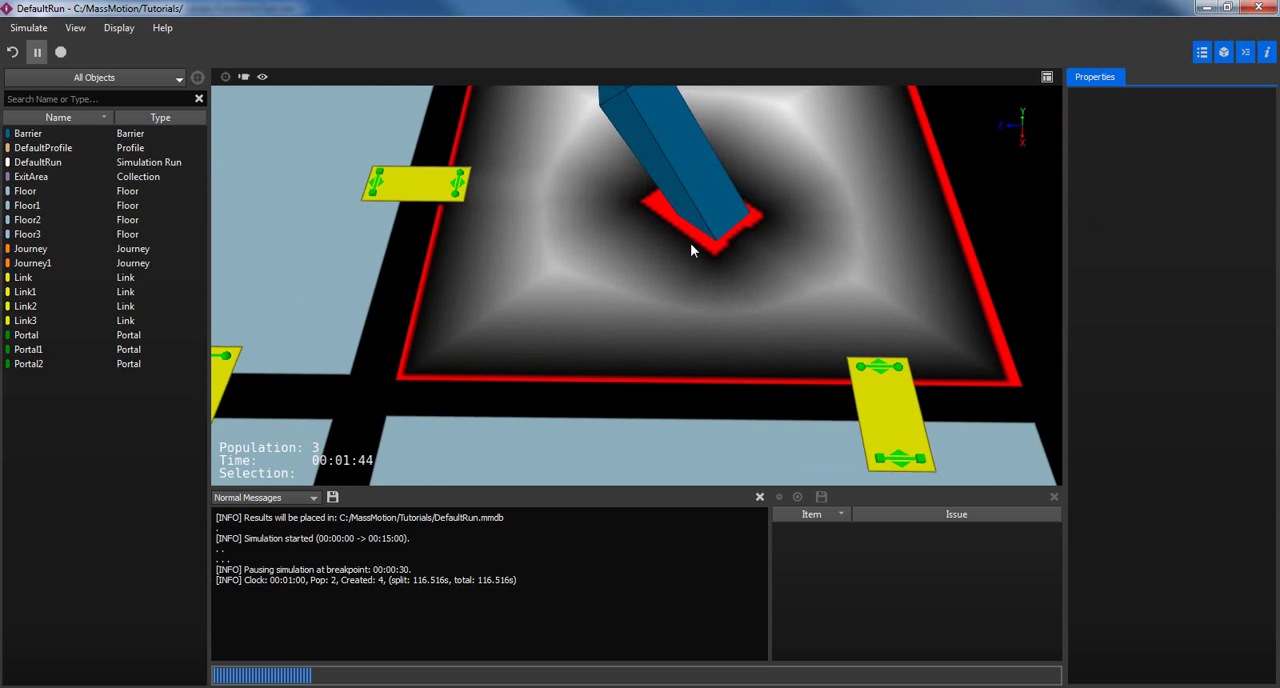
# Turn off the surface map display on Floor1 in the debug viewer.
pyautogui.keyDown('alt'); pyautogui.moveTo(634, 285); pyautogui.dragTo(742, 242); pyautogui.keyUp('alt')
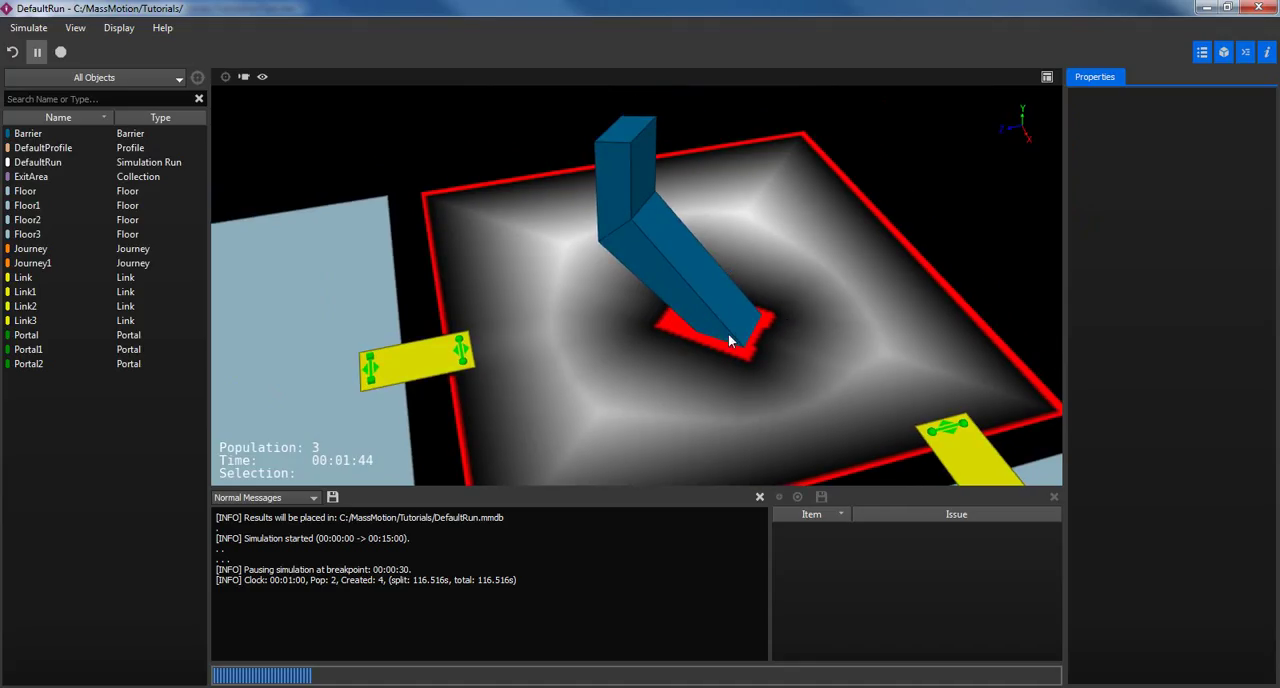
pyautogui.scroll(-3, 731, 340)
pyautogui.keyDown('alt'); pyautogui.moveTo(763, 306); pyautogui.dragTo(717, 331); pyautogui.keyUp('alt')
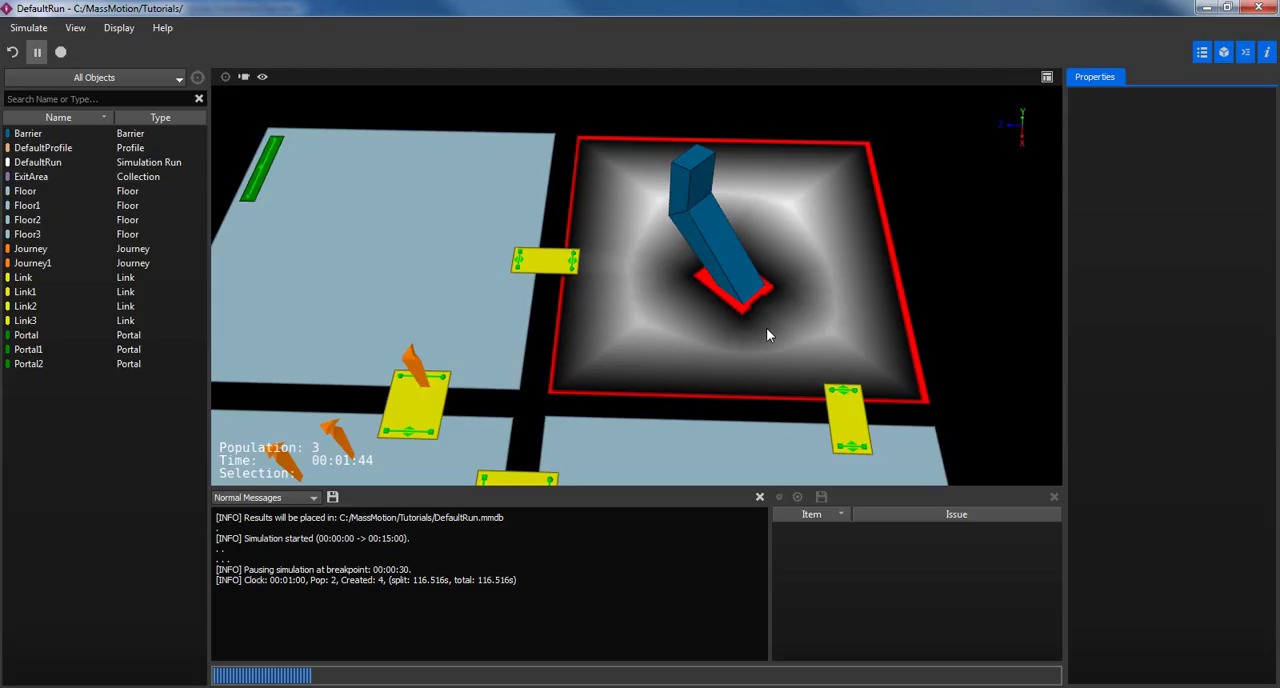
pyautogui.rightClick(670, 310)
pyautogui.moveTo(715, 358)
pyautogui.click(797, 356)
pyautogui.scroll(-5, 787, 316)
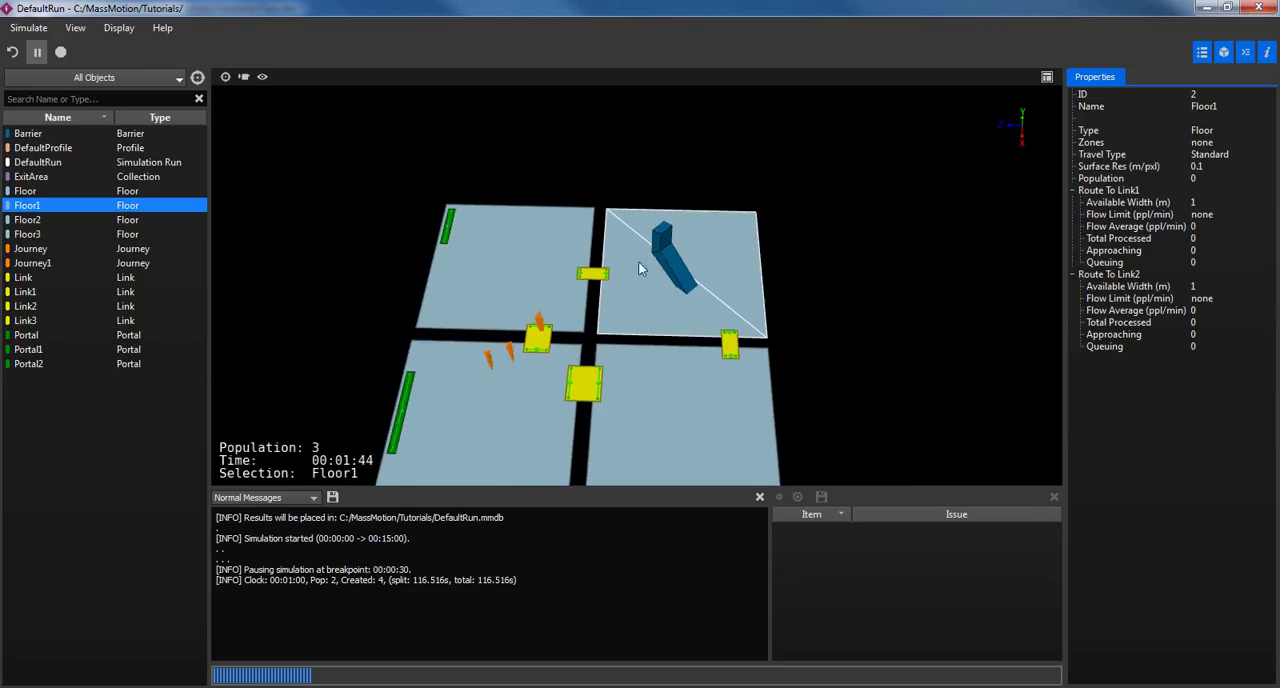
# Resume the paused simulation with nothing selected, let it run to its end at 00:15:00, and close the simulation window.
pyautogui.click(37, 52)
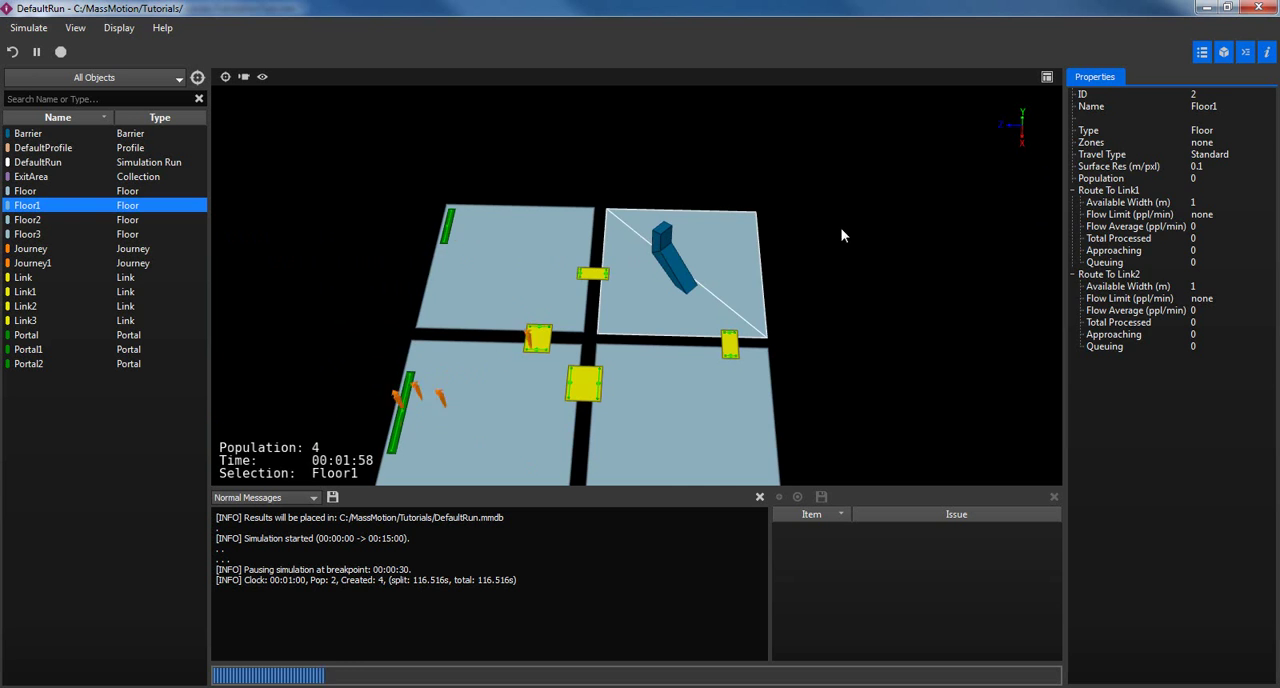
pyautogui.click(831, 297)
pyautogui.moveTo(654, 323); pyautogui.dragTo(709, 243, button='middle')
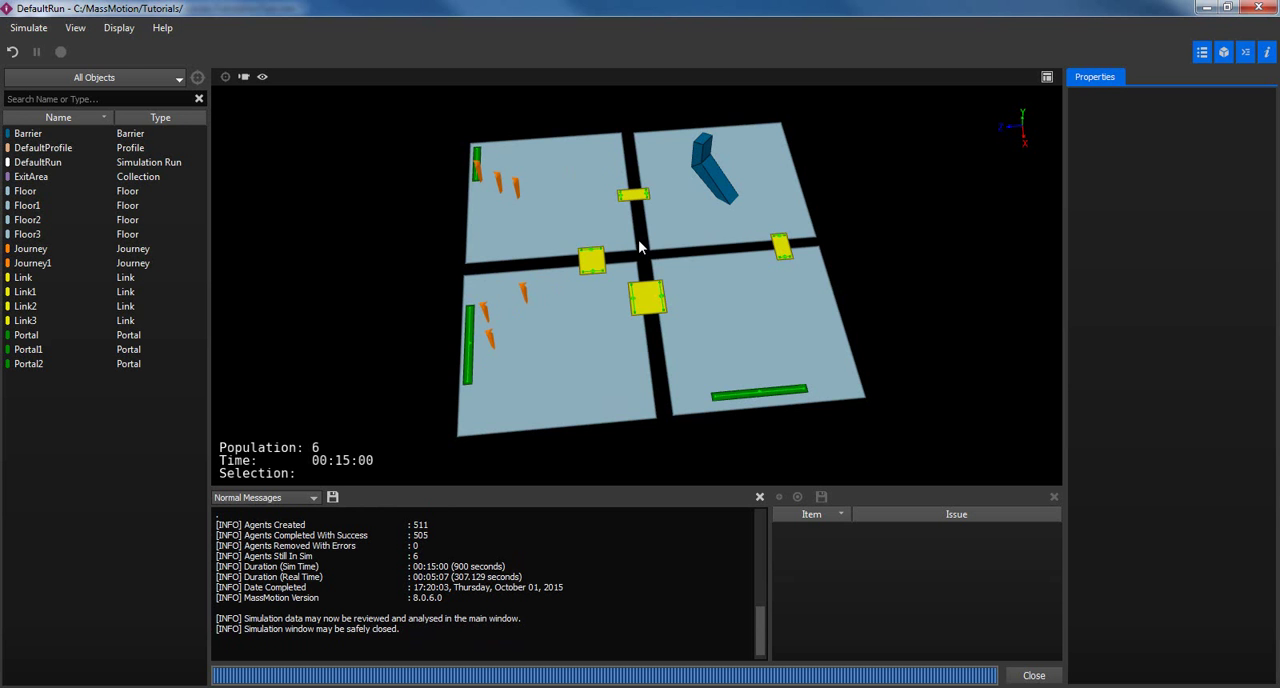
pyautogui.click(1034, 676)
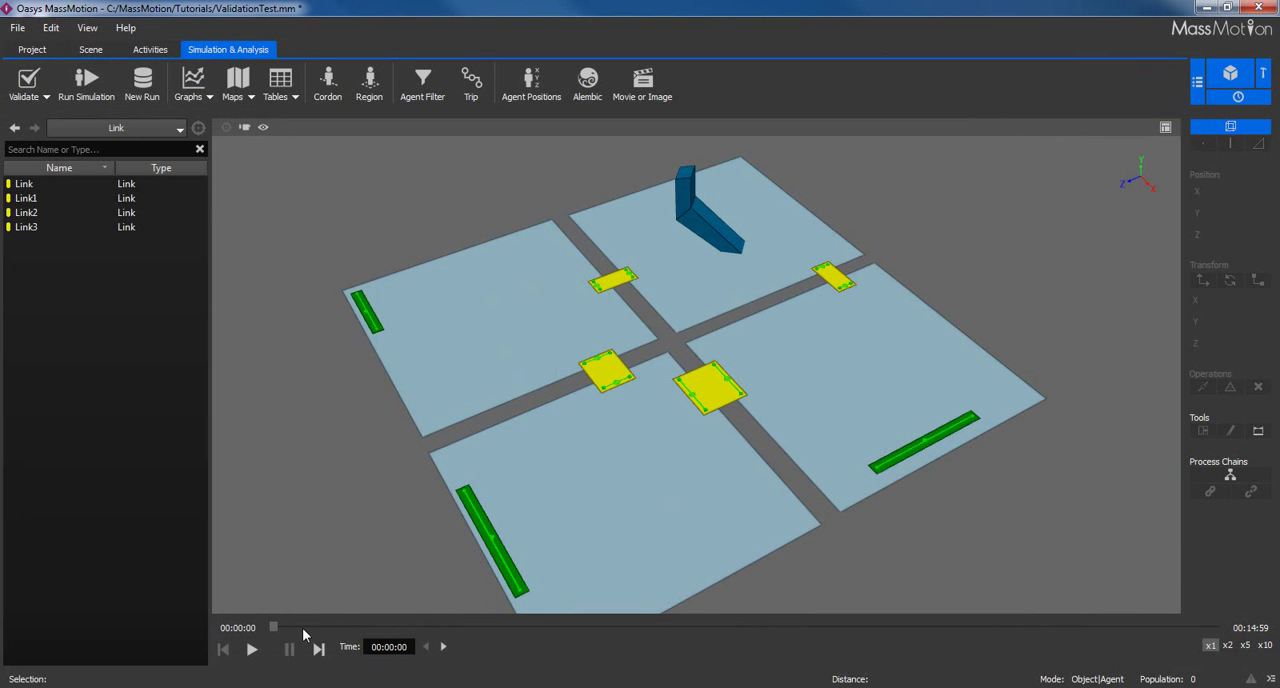
# With playback at 00:14:25, create an agent filter for agents that have the end state In simulation.
pyautogui.moveTo(273, 628); pyautogui.dragTo(1178, 630)
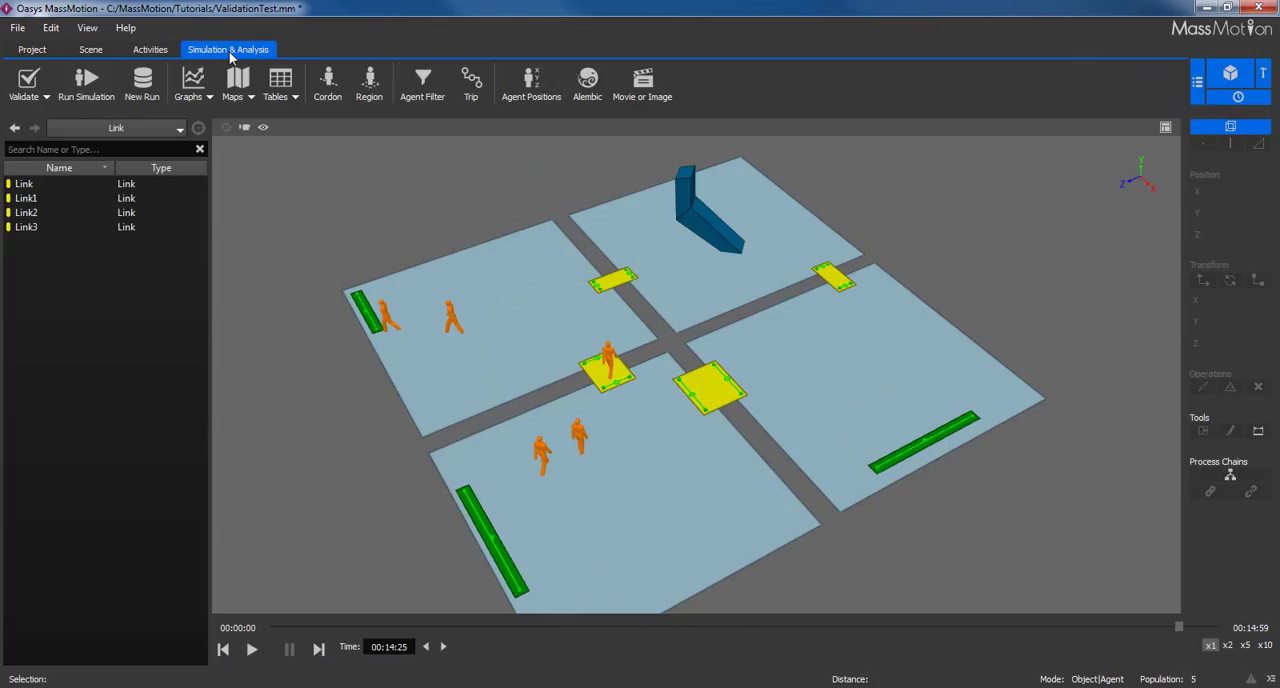
pyautogui.click(418, 89)
pyautogui.moveTo(575, 55); pyautogui.dragTo(79, 74)
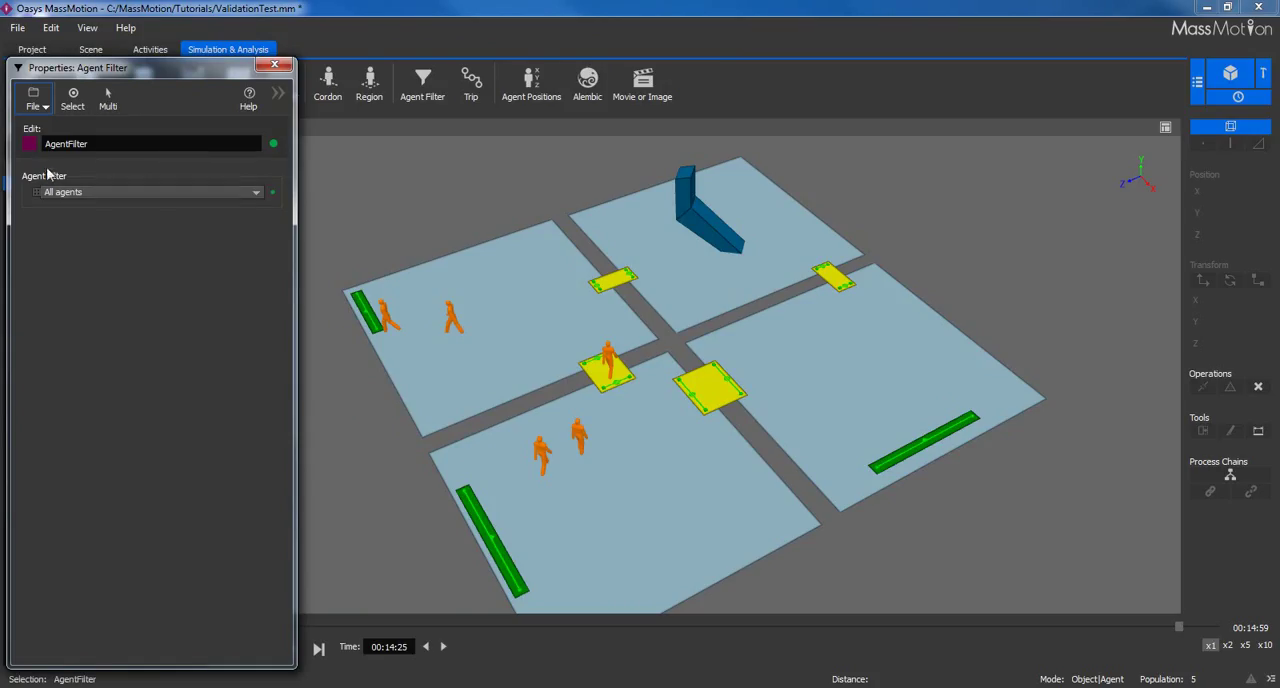
pyautogui.click(78, 193)
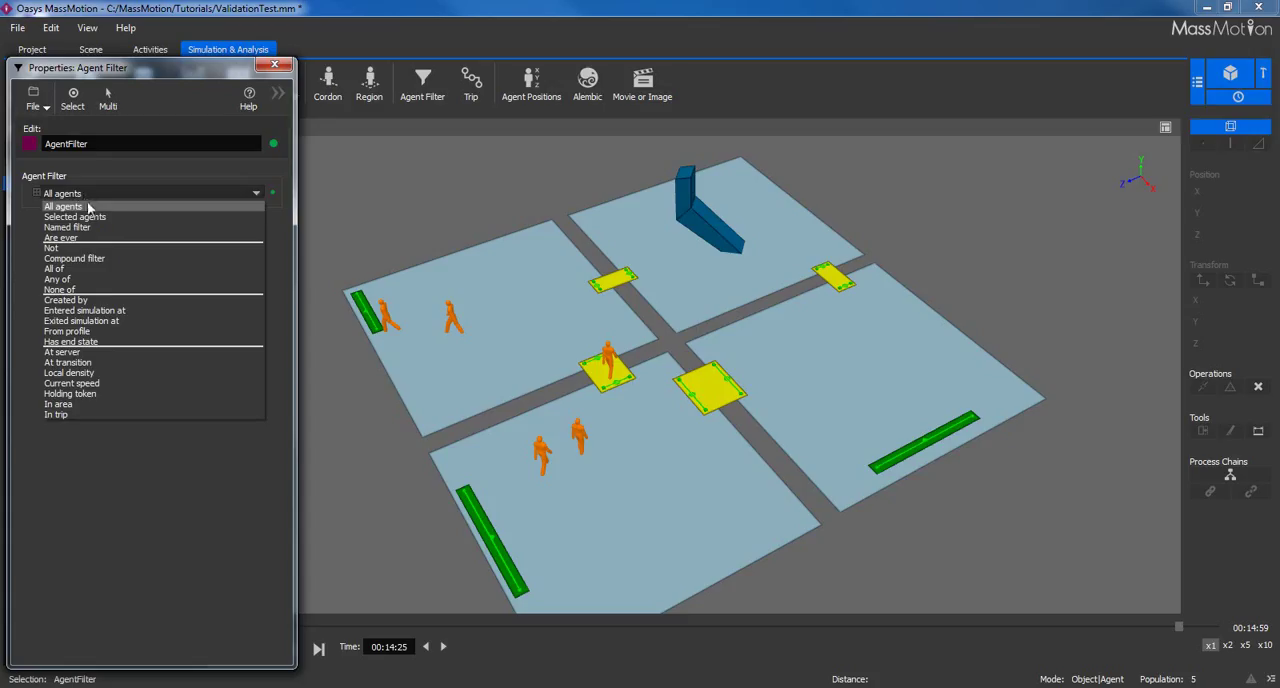
pyautogui.click(104, 341)
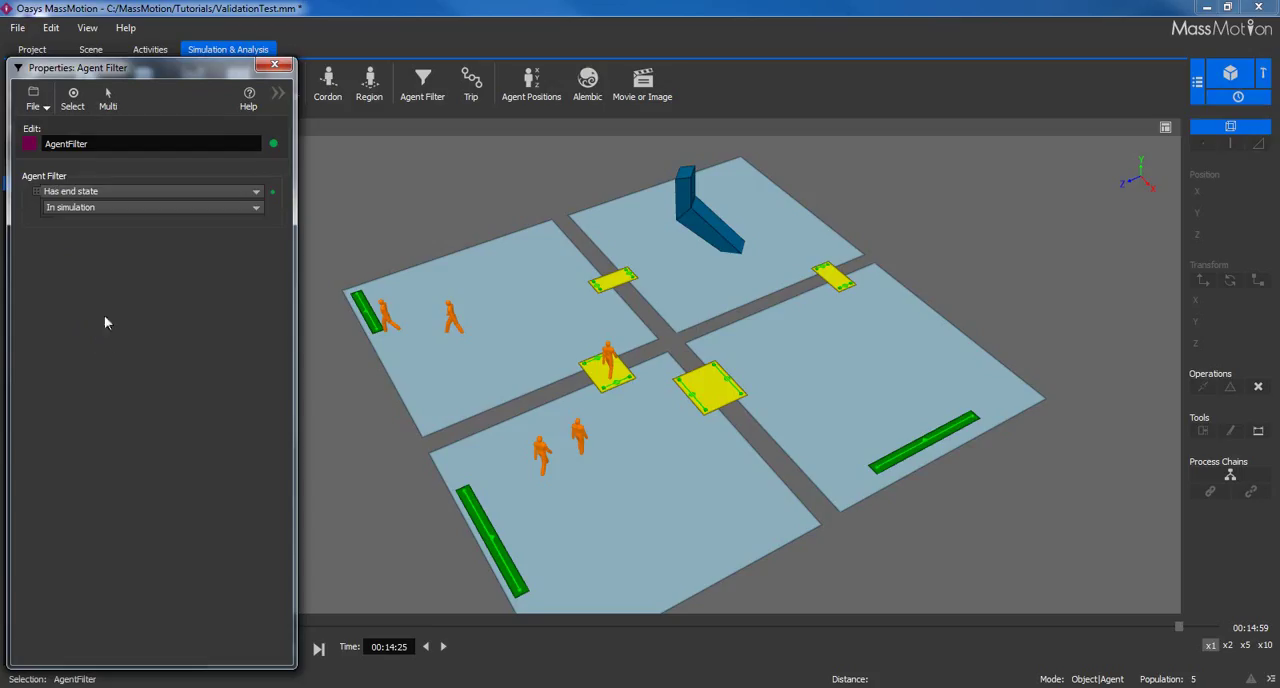
pyautogui.click(110, 209)
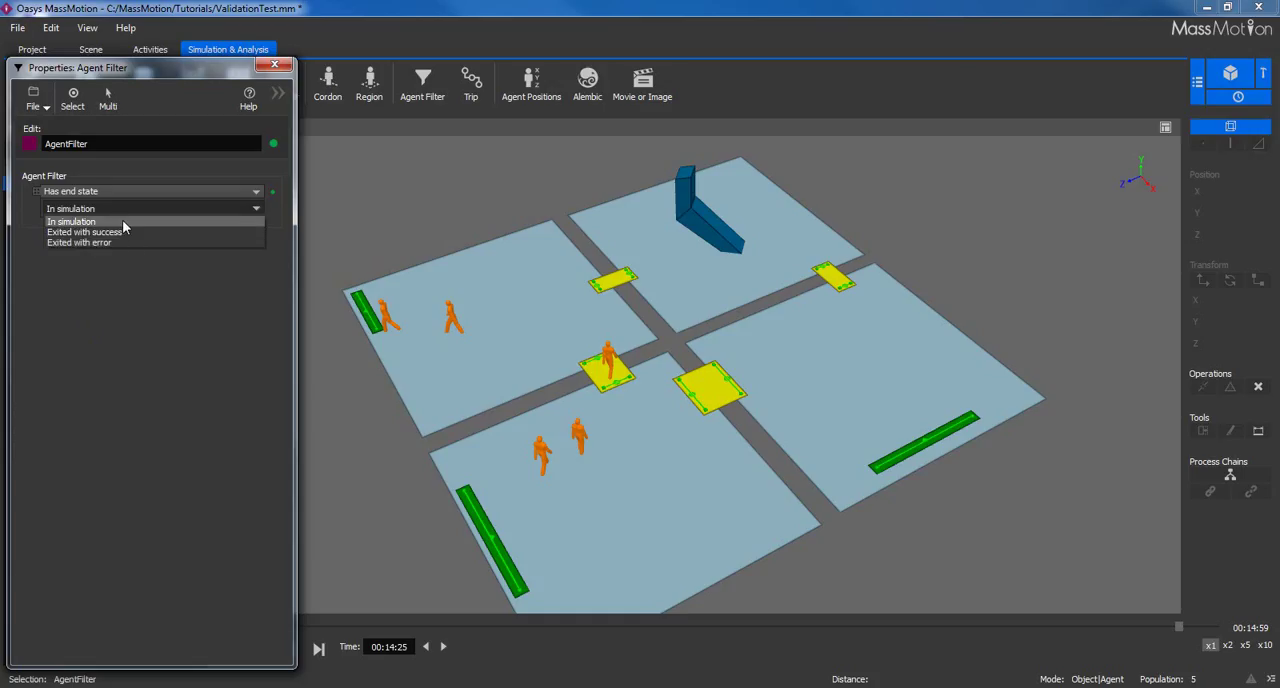
pyautogui.click(122, 221)
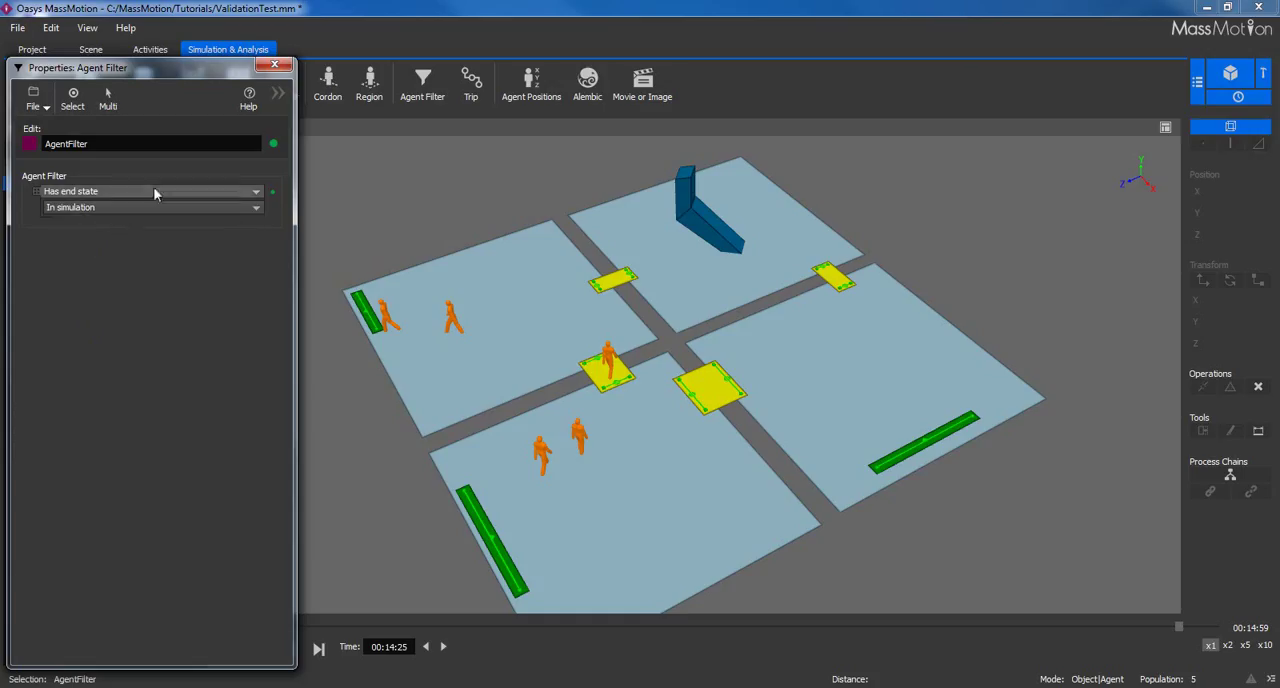
pyautogui.click(275, 65)
# Enable the agent filter on DefaultRun and set it to the named filter AgentFilter.
pyautogui.click(149, 129)
pyautogui.click(135, 352)
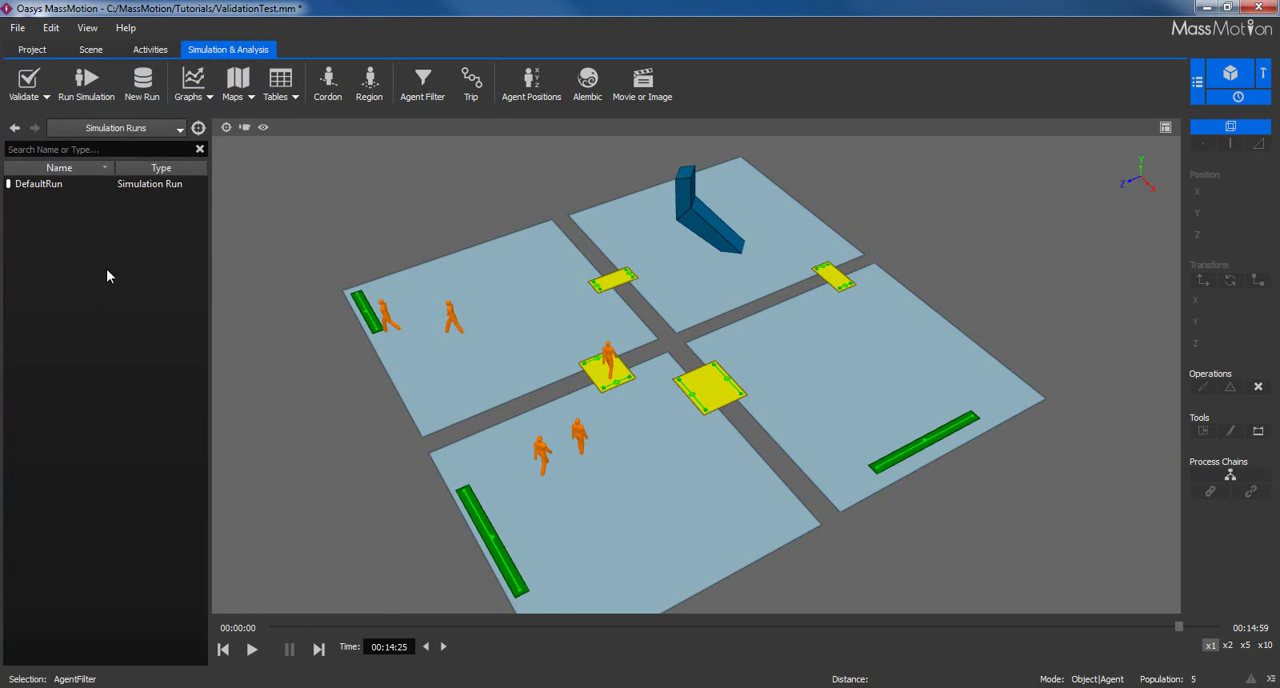
pyautogui.doubleClick(62, 190)
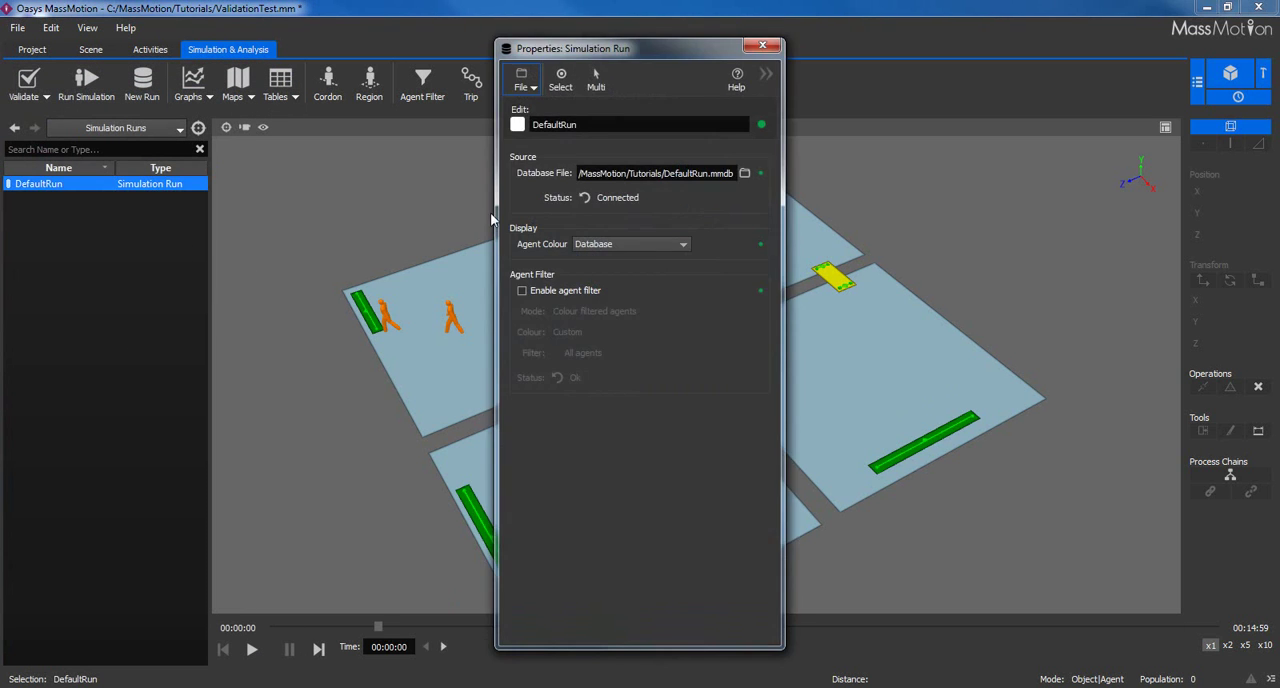
pyautogui.click(529, 291)
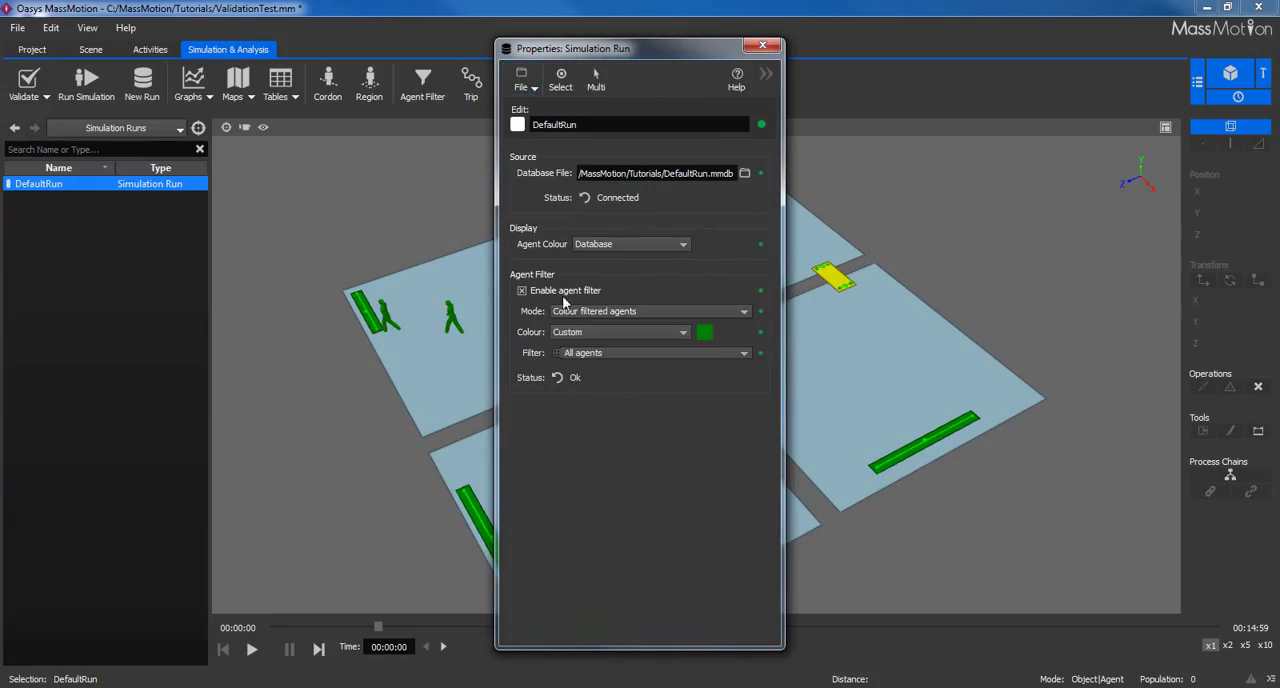
pyautogui.click(650, 353)
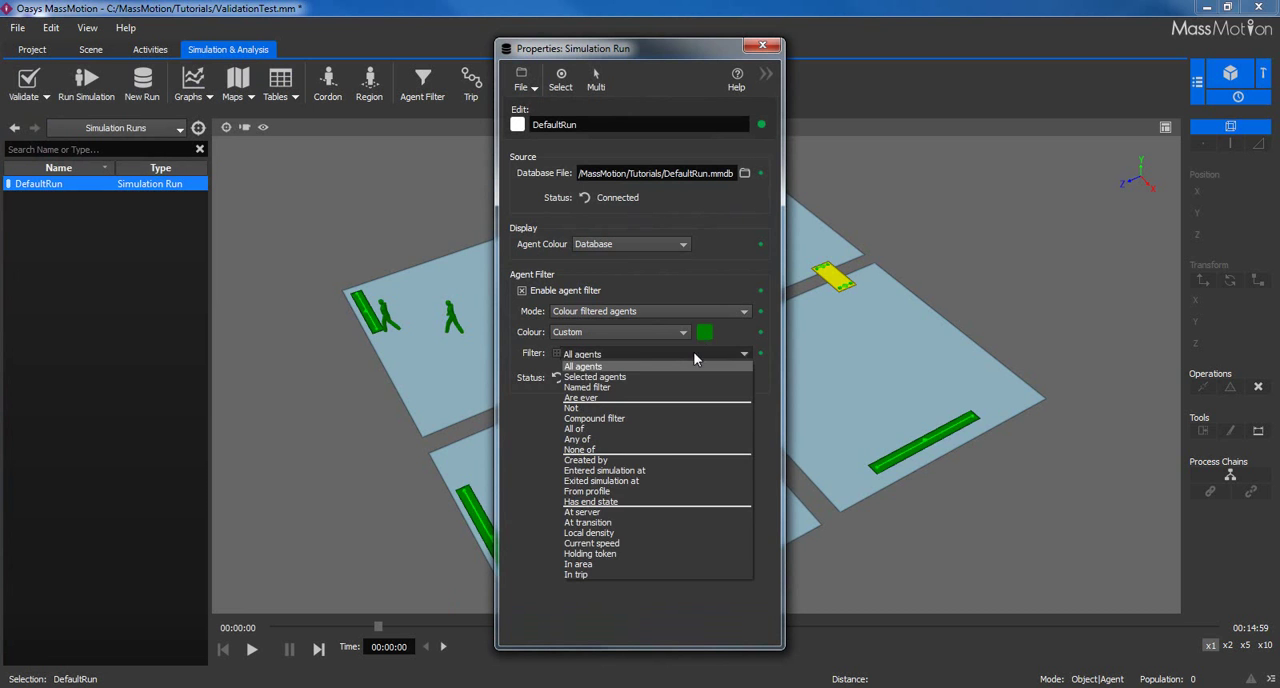
pyautogui.click(625, 386)
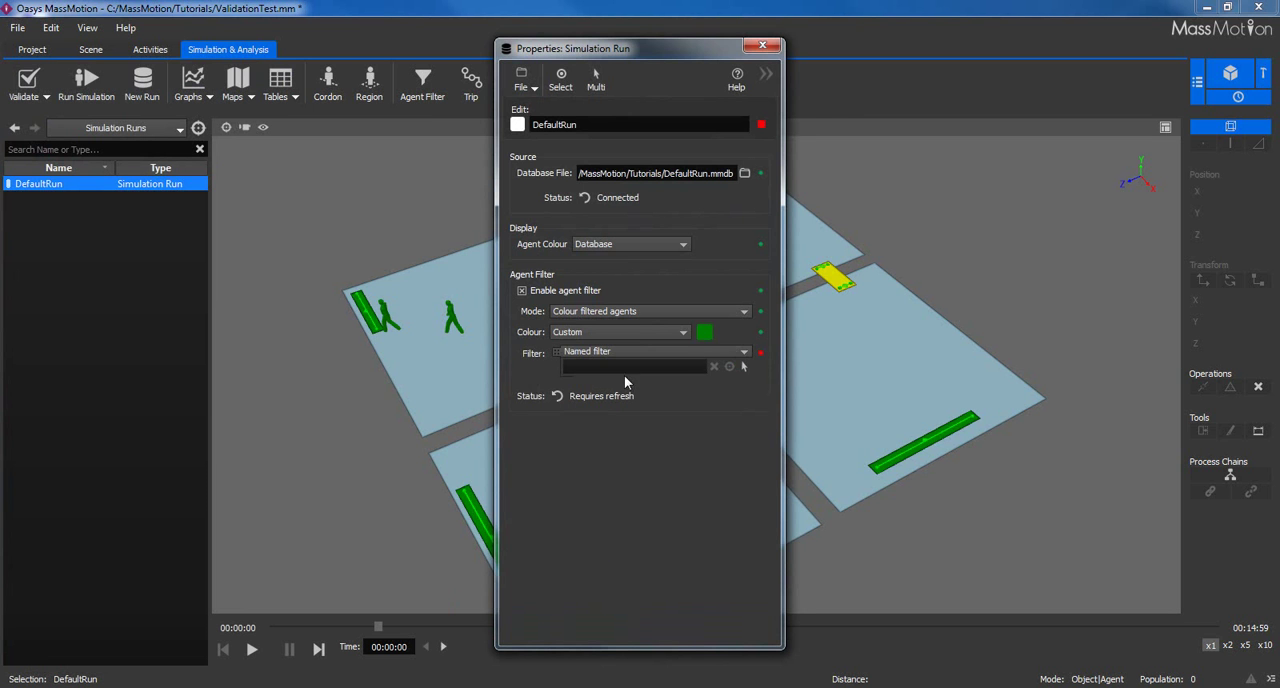
pyautogui.click(743, 366)
pyautogui.click(485, 272)
pyautogui.doubleClick(485, 272)
# Advance the playback to 00:14:54 to examine the agents coloured by the filter, and close the run's properties.
pyautogui.moveTo(596, 48); pyautogui.dragTo(910, 59)
pyautogui.click(397, 398)
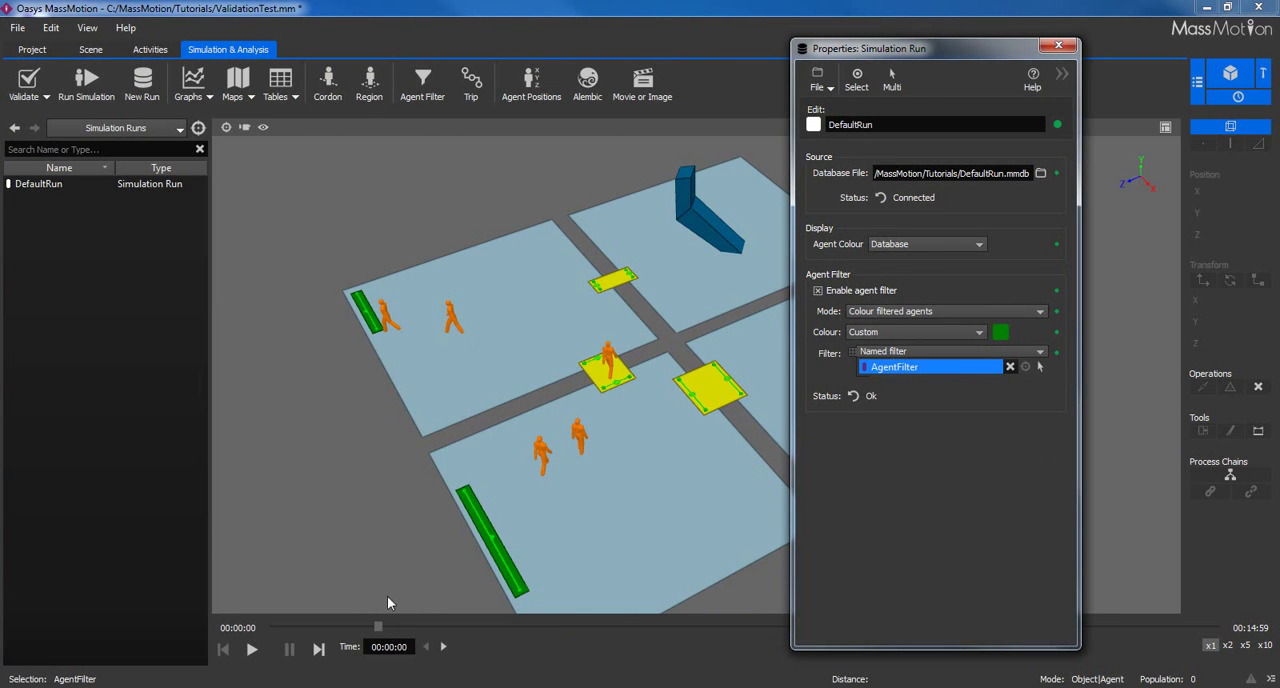
pyautogui.click(380, 627)
pyautogui.moveTo(380, 627); pyautogui.dragTo(1210, 663)
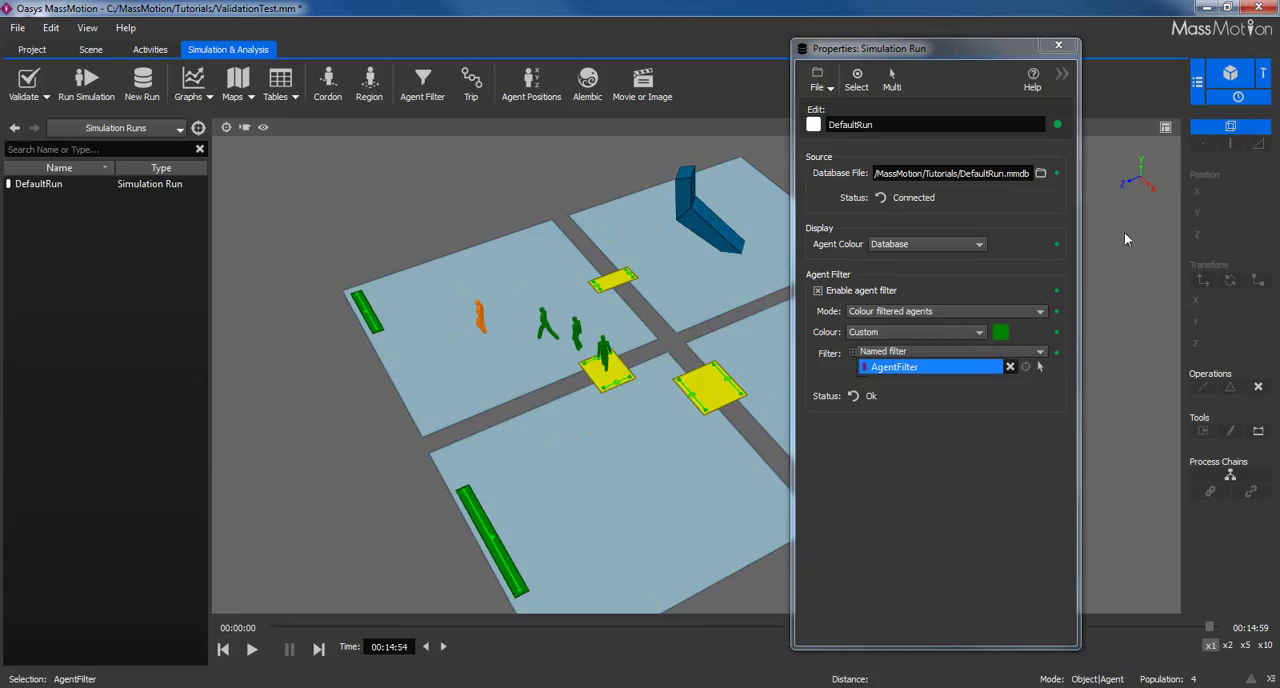
pyautogui.click(1058, 45)
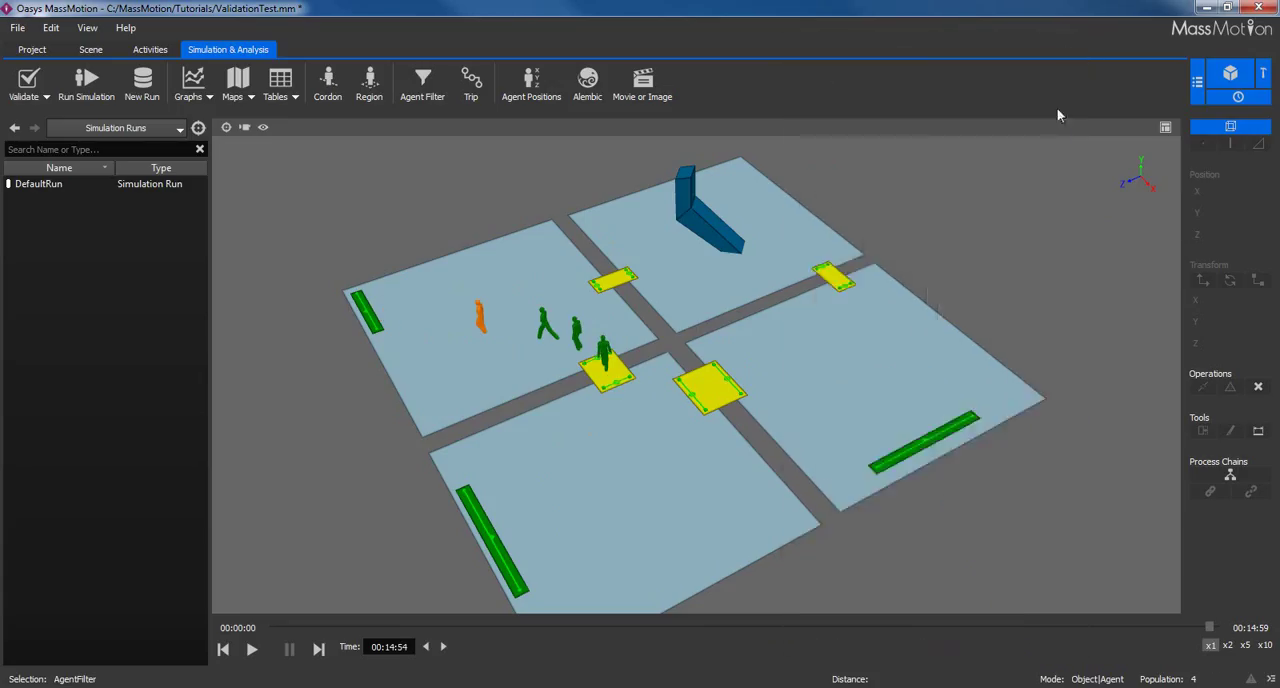
# Observe the green agent standing on Link3, keeping its details window clear of the agents.
pyautogui.moveTo(1050, 221); pyautogui.dragTo(1052, 226)
pyautogui.moveTo(845, 252); pyautogui.dragTo(816, 291, button='middle')
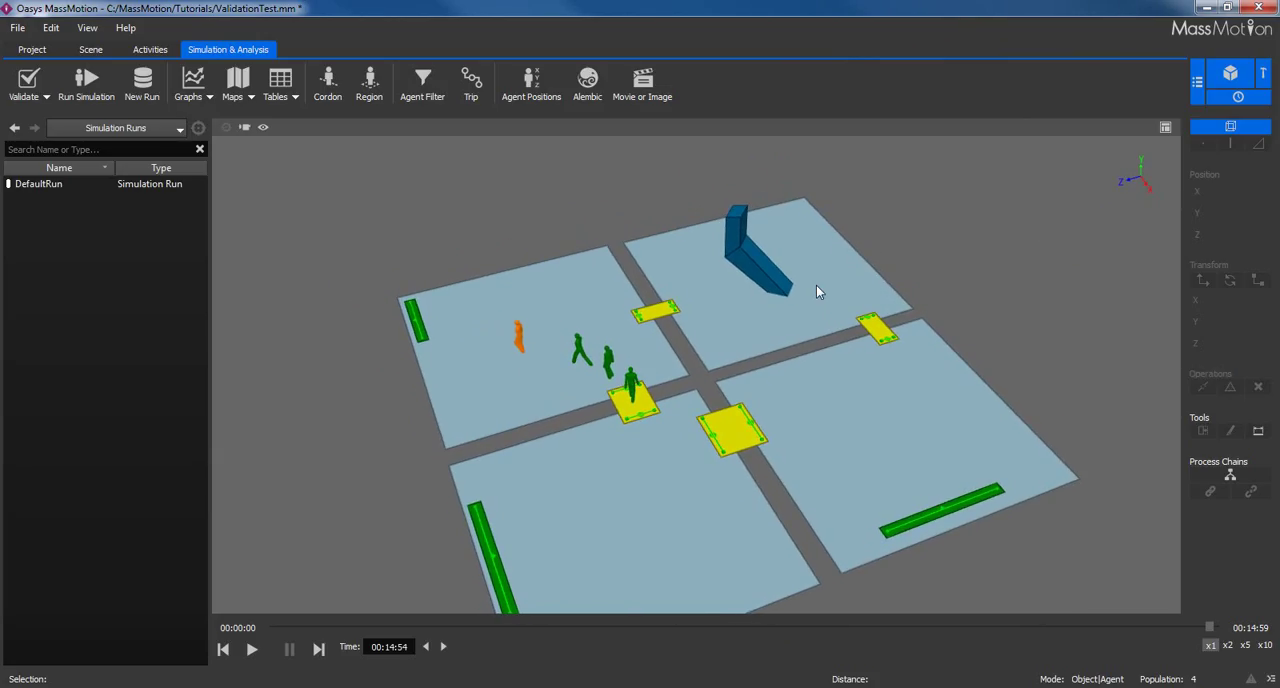
pyautogui.moveTo(786, 346); pyautogui.dragTo(751, 273, button='middle')
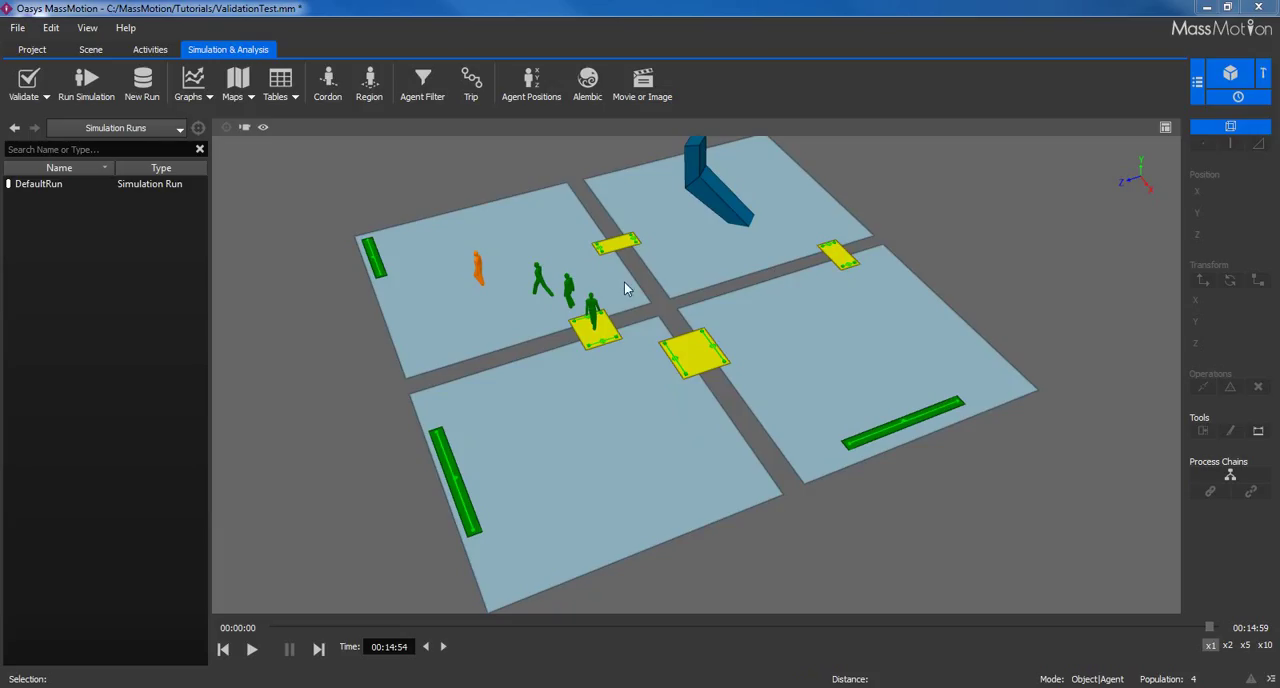
pyautogui.click(593, 309)
pyautogui.rightClick(592, 304)
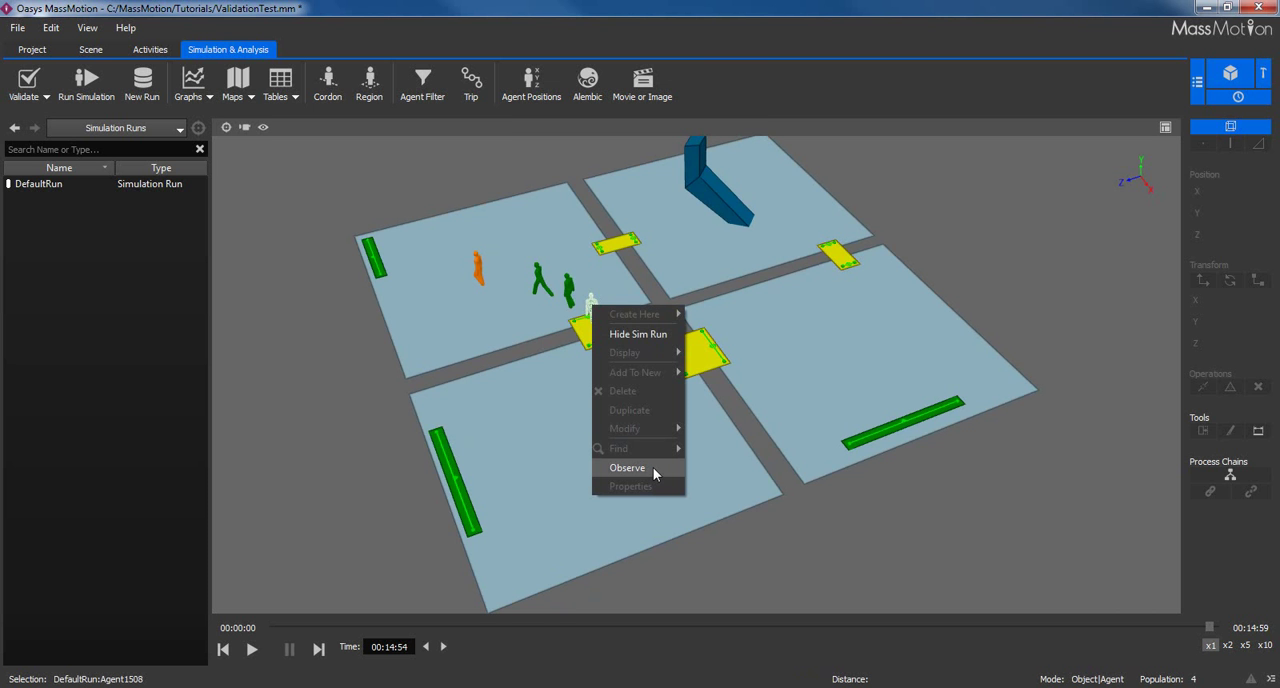
pyautogui.click(653, 467)
pyautogui.moveTo(657, 123); pyautogui.dragTo(1028, 141)
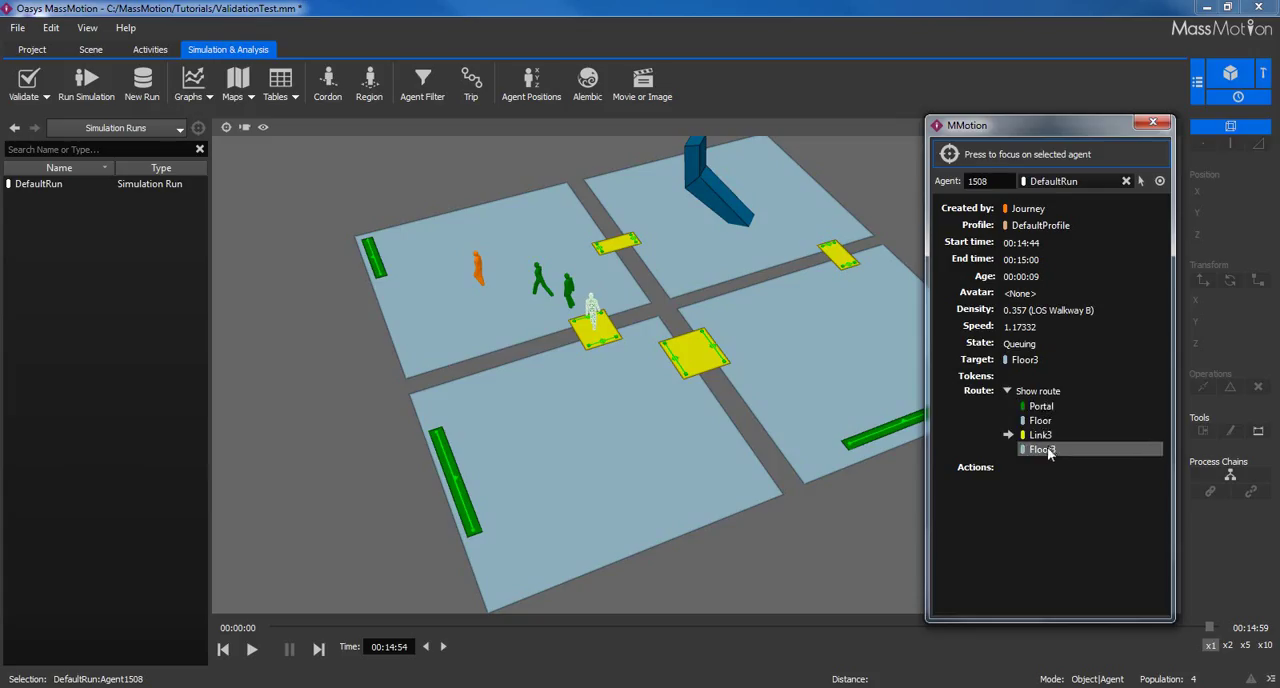
# Highlight the observed agent's route objects from Portal to Floor3, clear the selection, and close the agent details.
pyautogui.moveTo(1043, 410); pyautogui.dragTo(1052, 457)
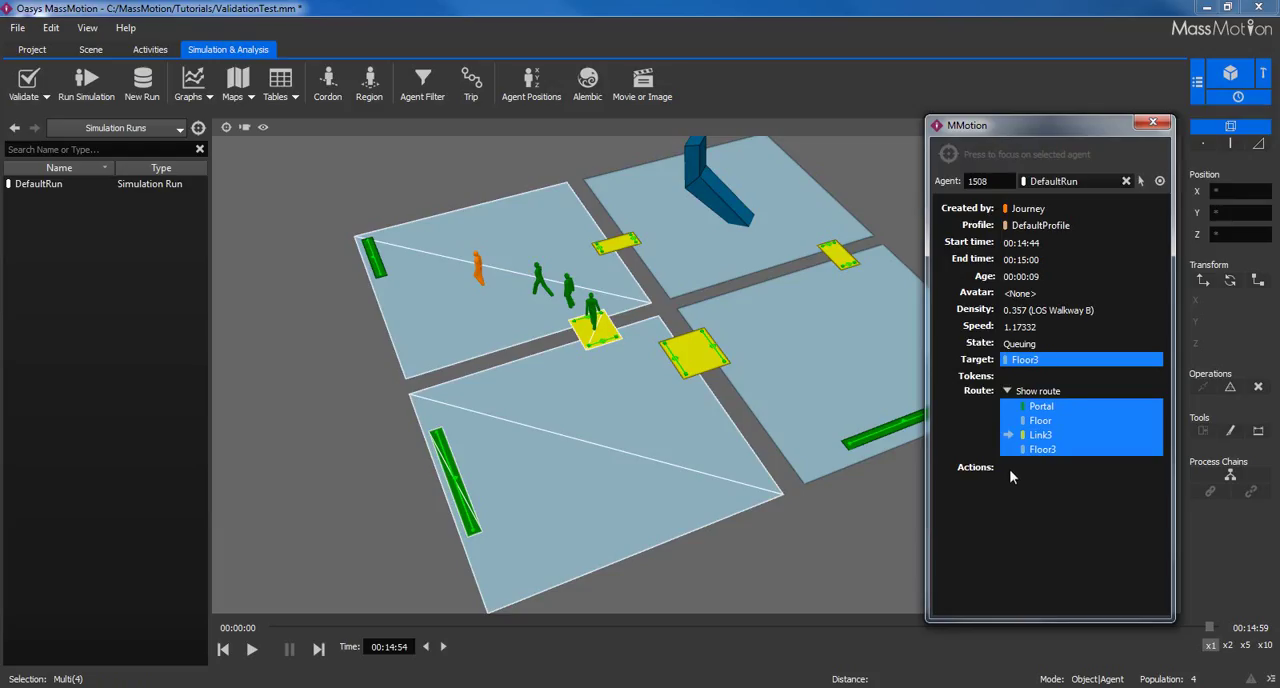
pyautogui.click(897, 203)
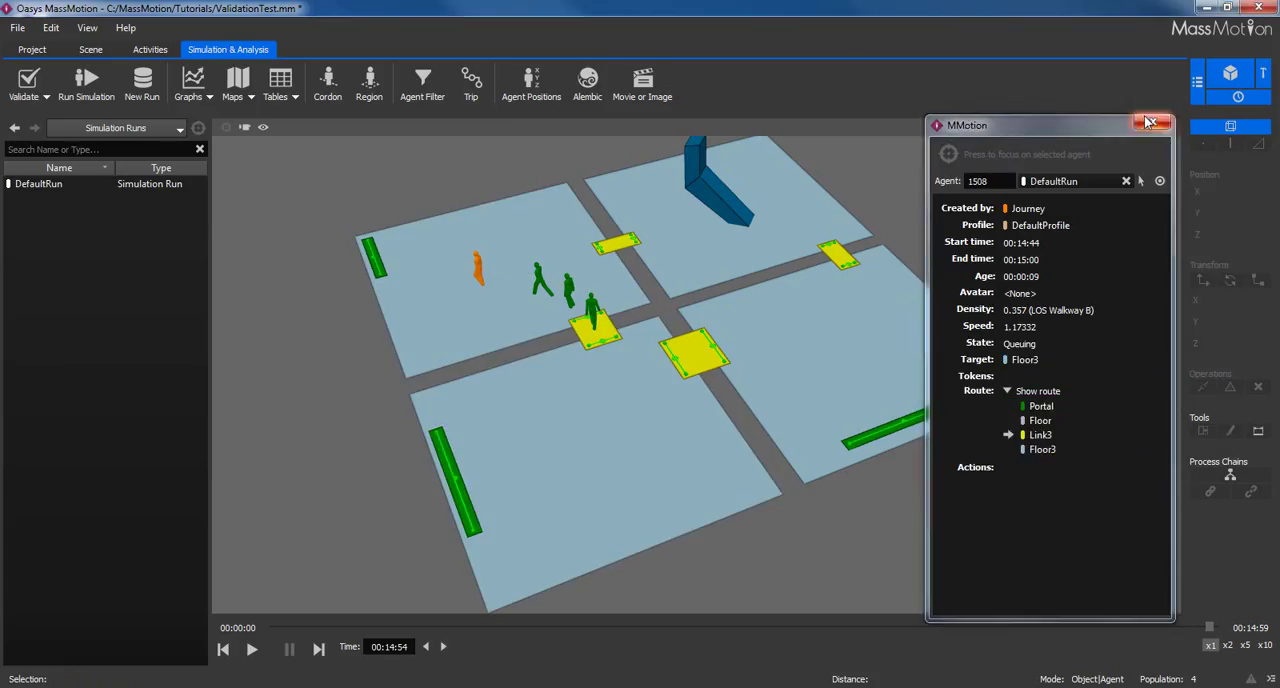
pyautogui.click(1150, 122)
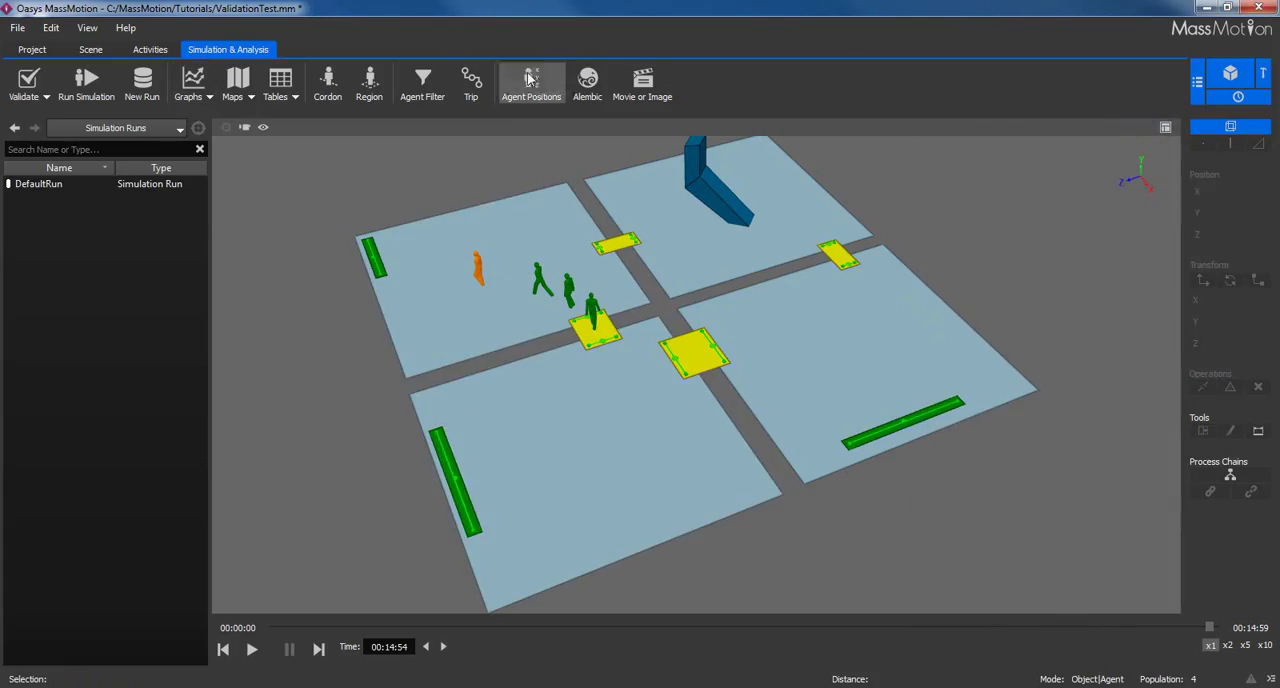